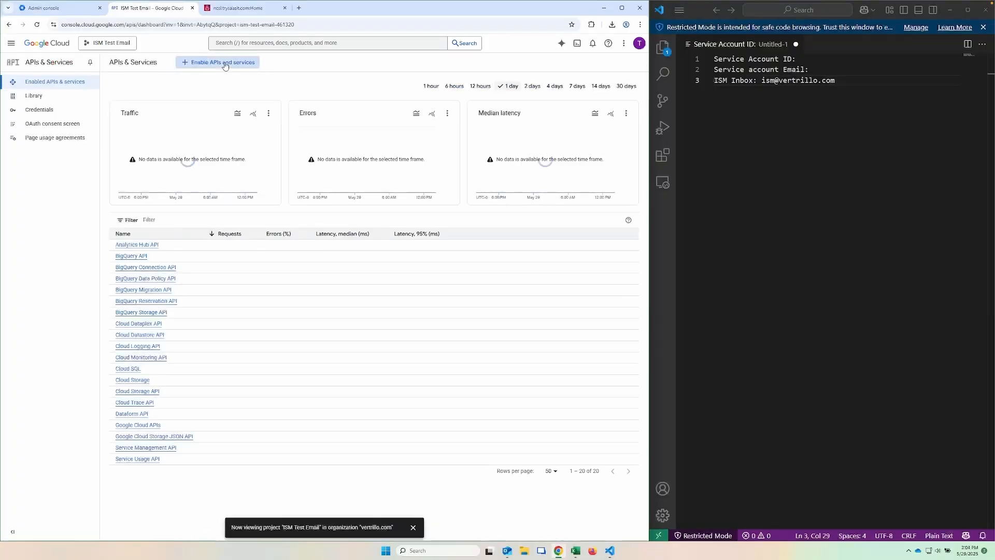
# Step: Find the Gmail API in the API Library and enable it for the ISM Test Email project
pyautogui.click(229, 64)
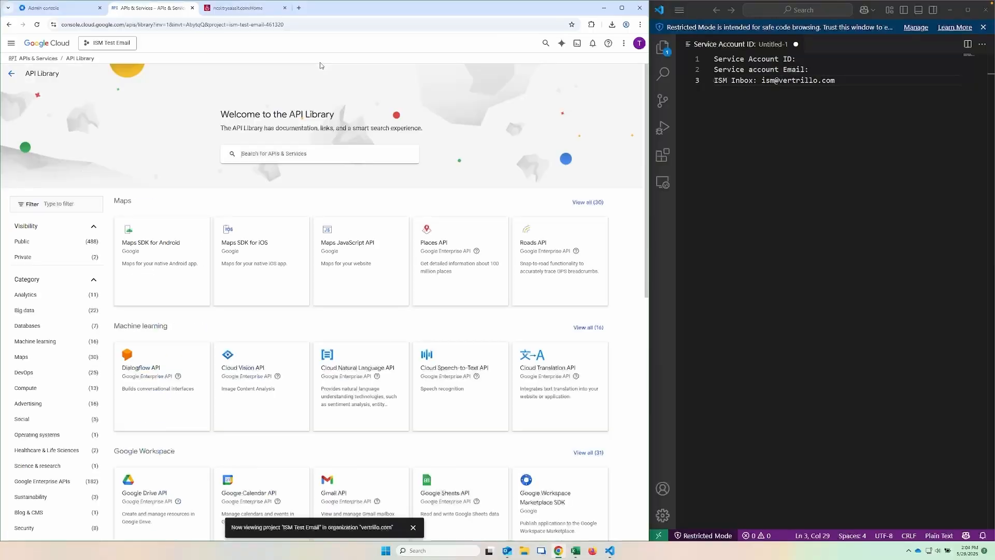
pyautogui.scroll(-3, 269, 277)
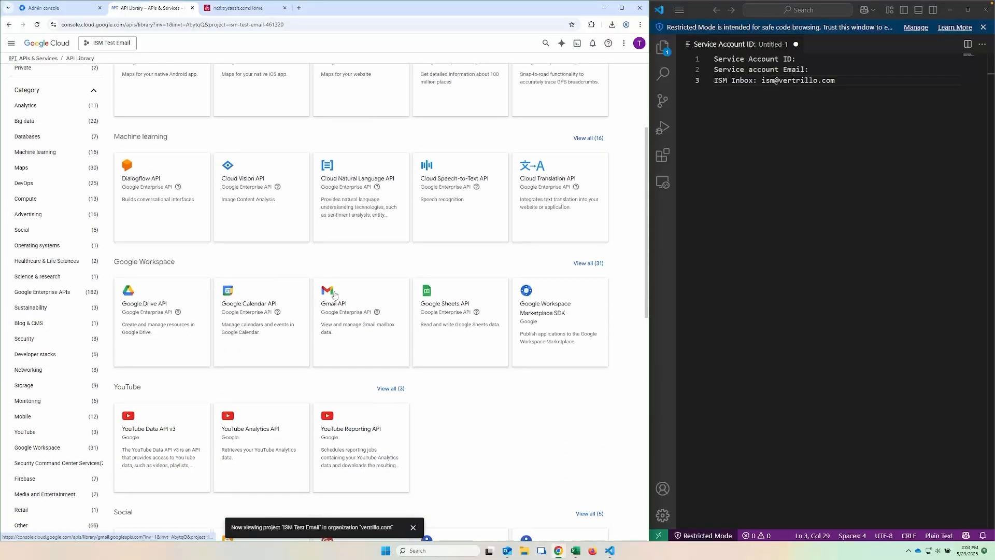
pyautogui.click(335, 328)
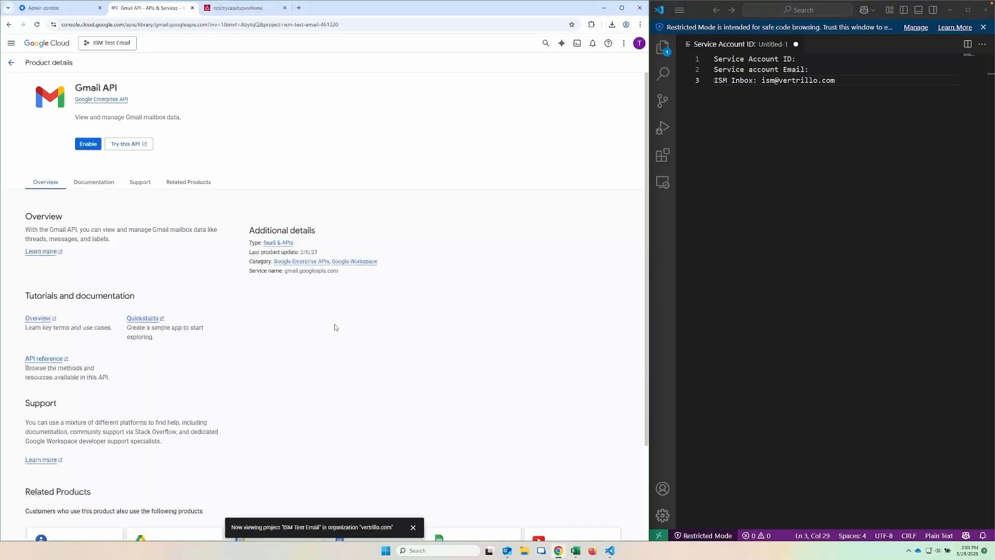
pyautogui.click(89, 144)
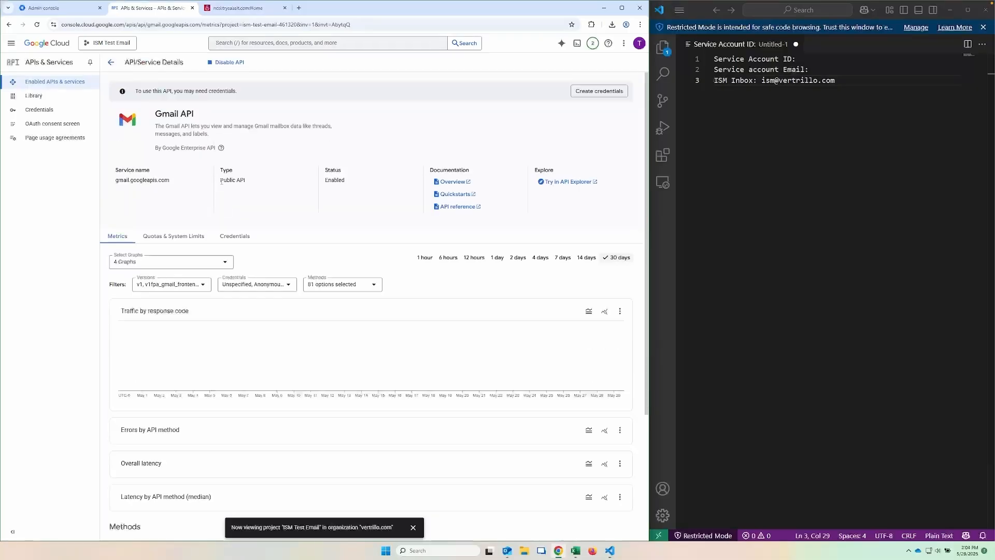
# Step: Create a service account credential named "ISM Test Email", leaving the optional permissions and principals unset
pyautogui.click(39, 115)
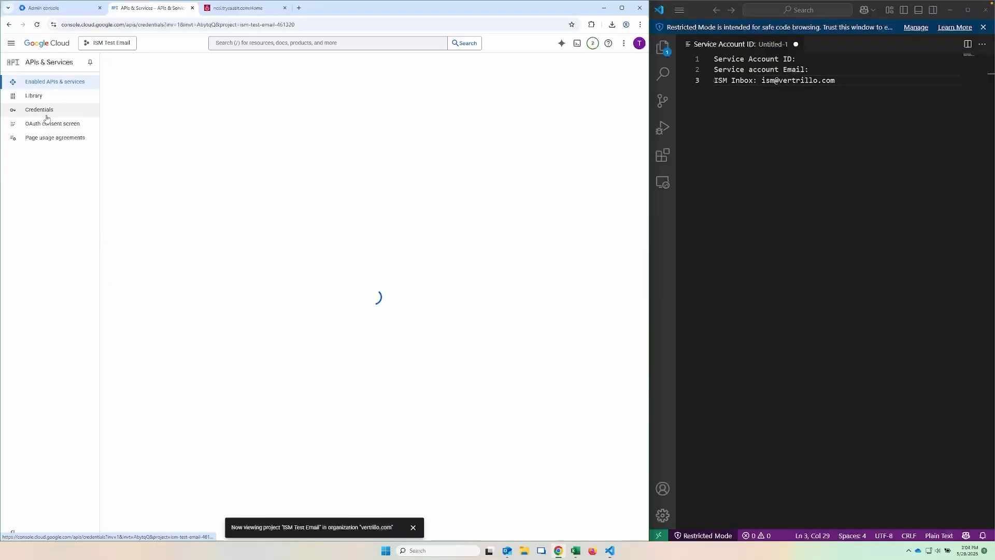
pyautogui.click(229, 62)
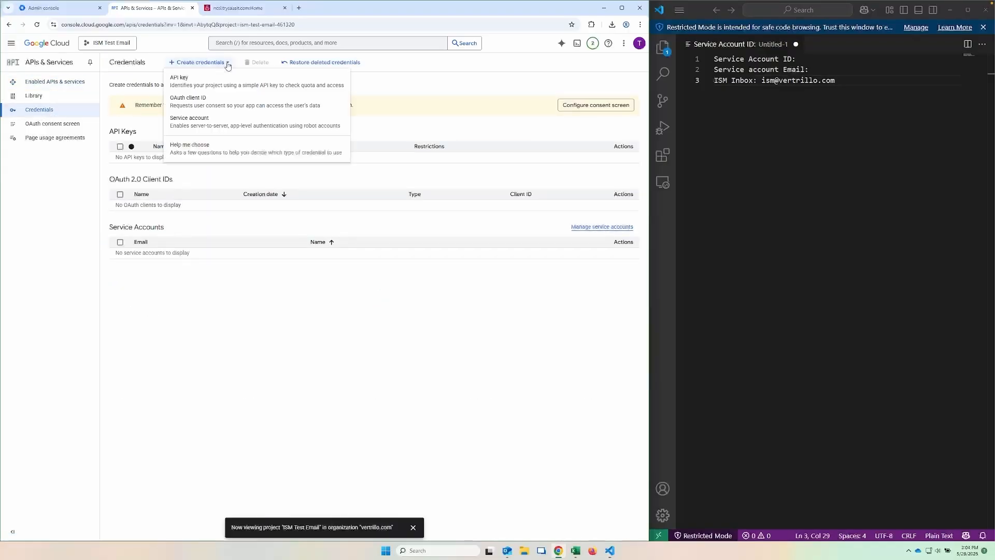
pyautogui.click(215, 127)
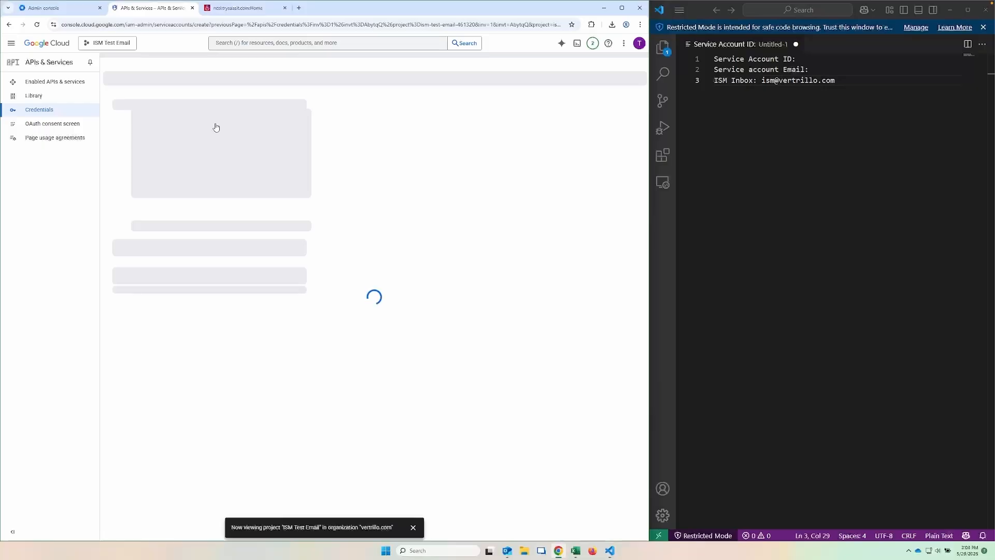
pyautogui.click(193, 116)
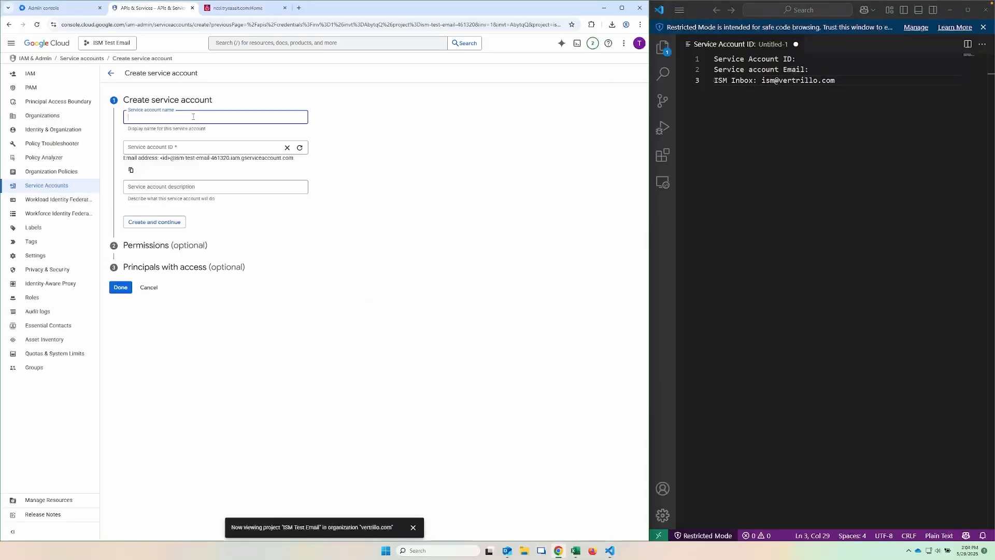
pyautogui.write('ISM ')
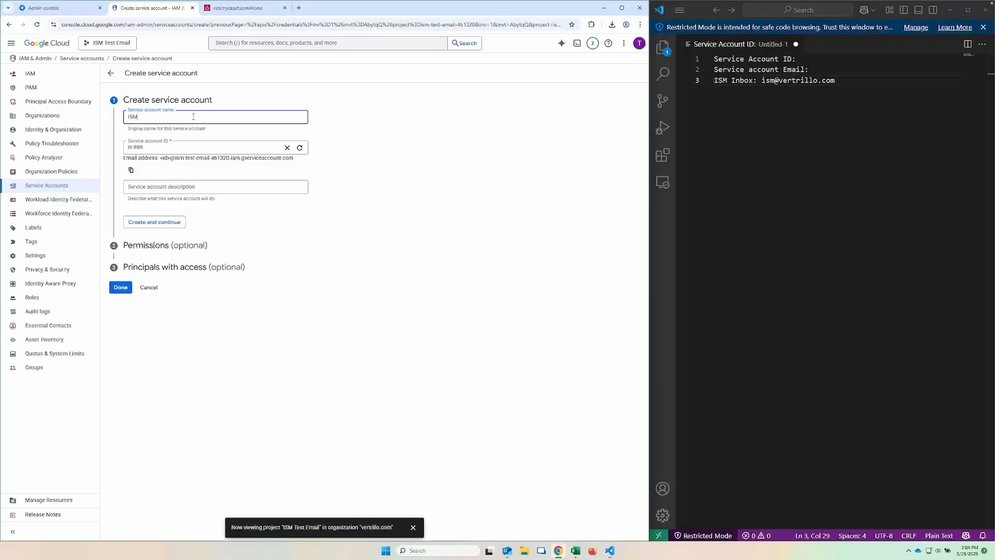
pyautogui.write('Test')
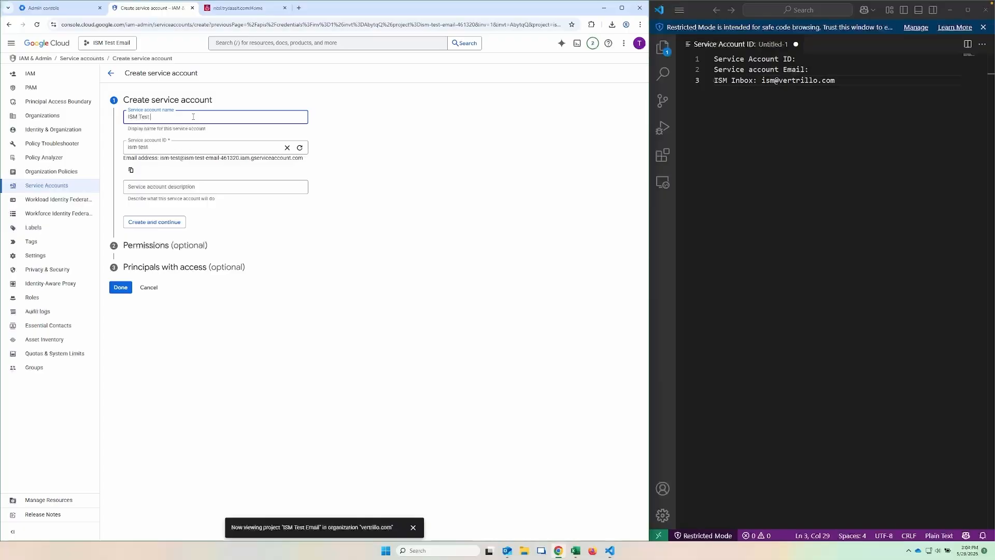
pyautogui.write(' Email')
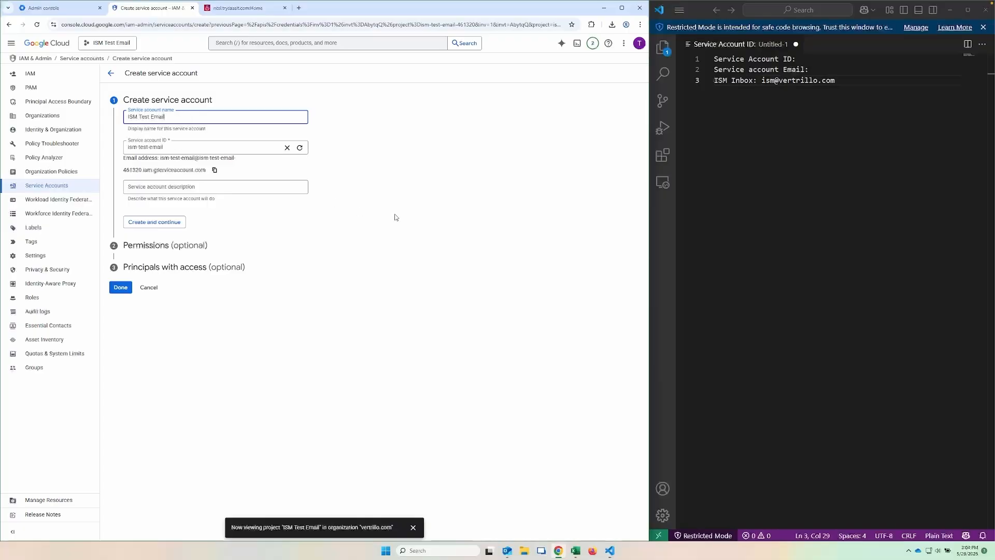
pyautogui.click(395, 217)
pyautogui.click(121, 288)
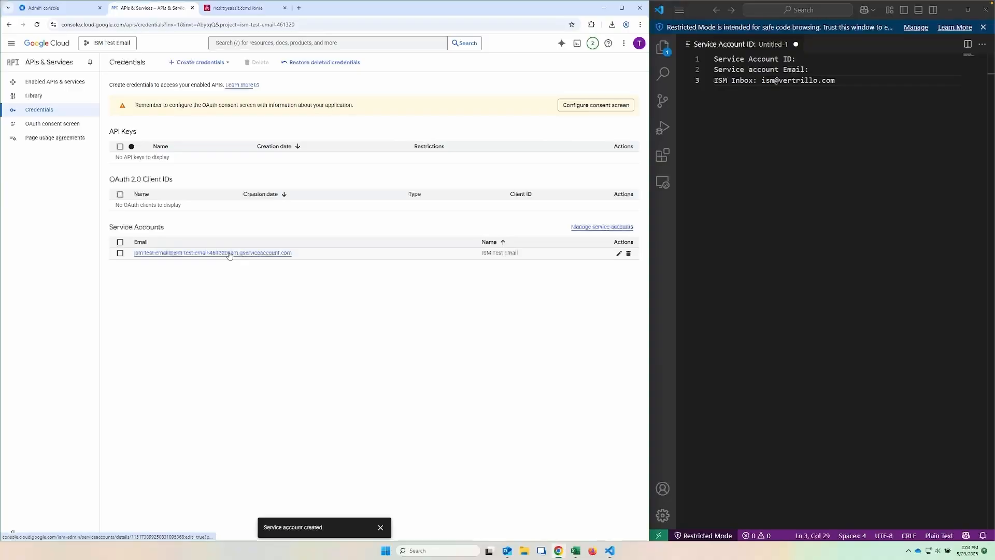
# Step: Copy the new service account's email into the Service account Email line of the VS Code notes and add two line breaks after it
pyautogui.click(207, 254)
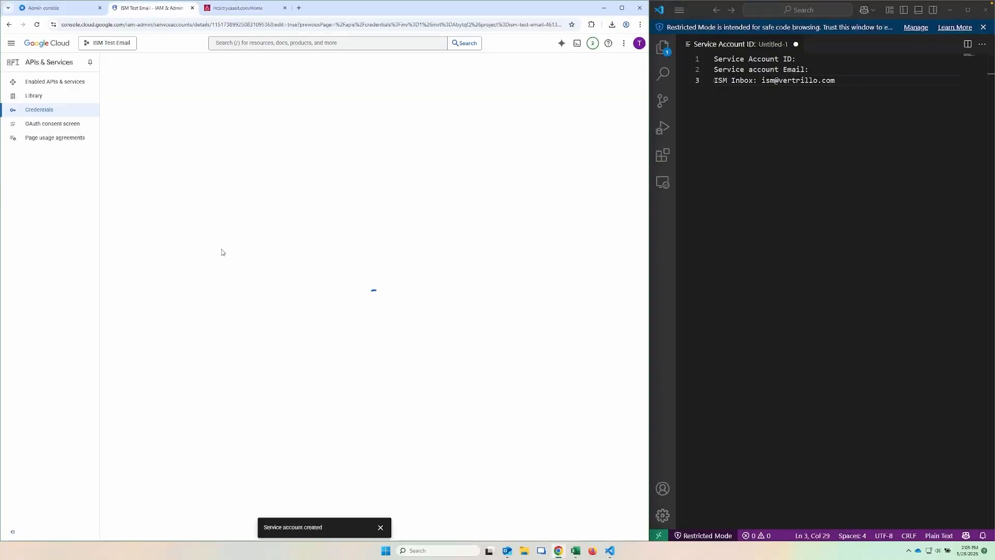
pyautogui.tripleClick(153, 177)
pyautogui.hotkey('ctrl', 'c')
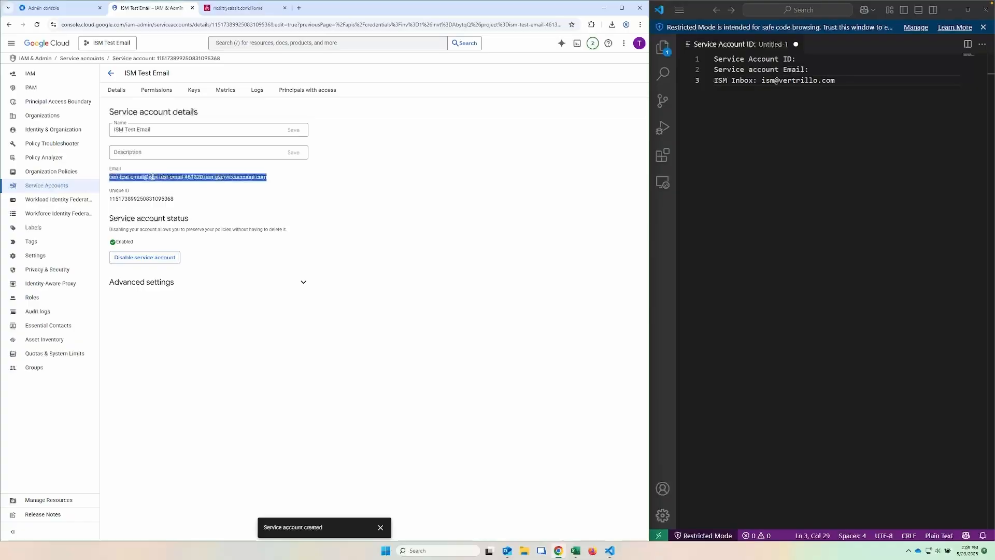
pyautogui.click(828, 70)
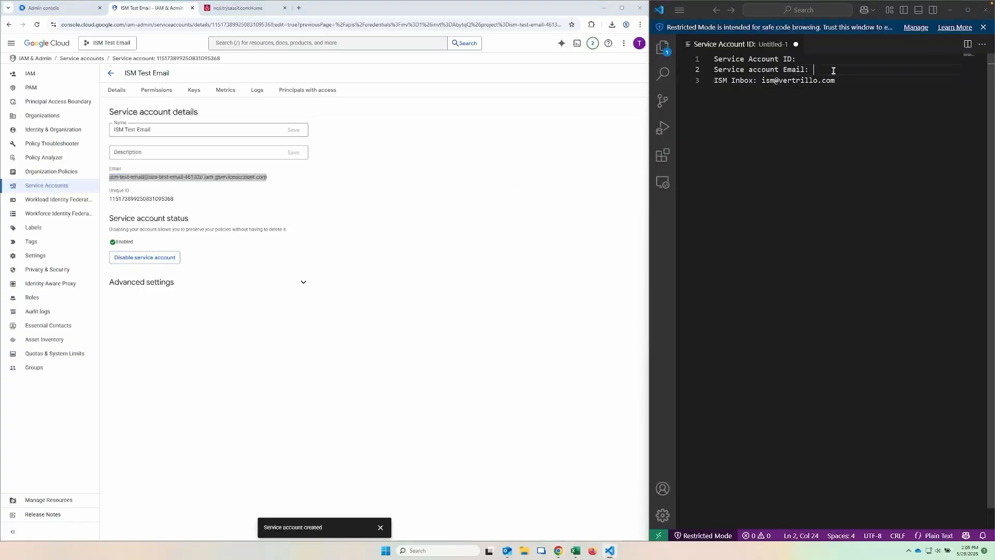
pyautogui.hotkey('ctrl', 'v')
pyautogui.press('Return')
pyautogui.press('Return')
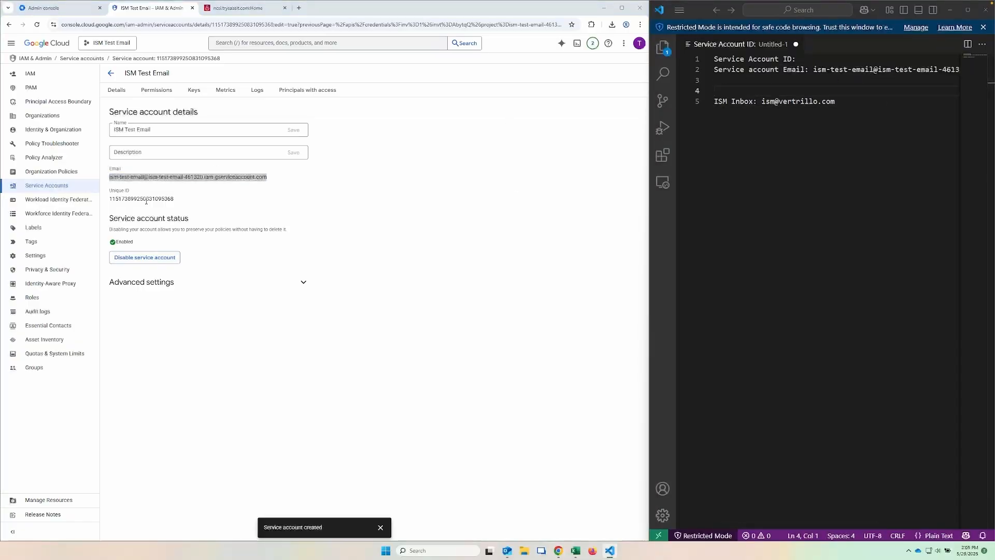
# Step: Copy the service account's unique ID into the Service Account ID line of the notes
pyautogui.doubleClick(145, 198)
pyautogui.hotkey('ctrl', 'c')
pyautogui.click(825, 59)
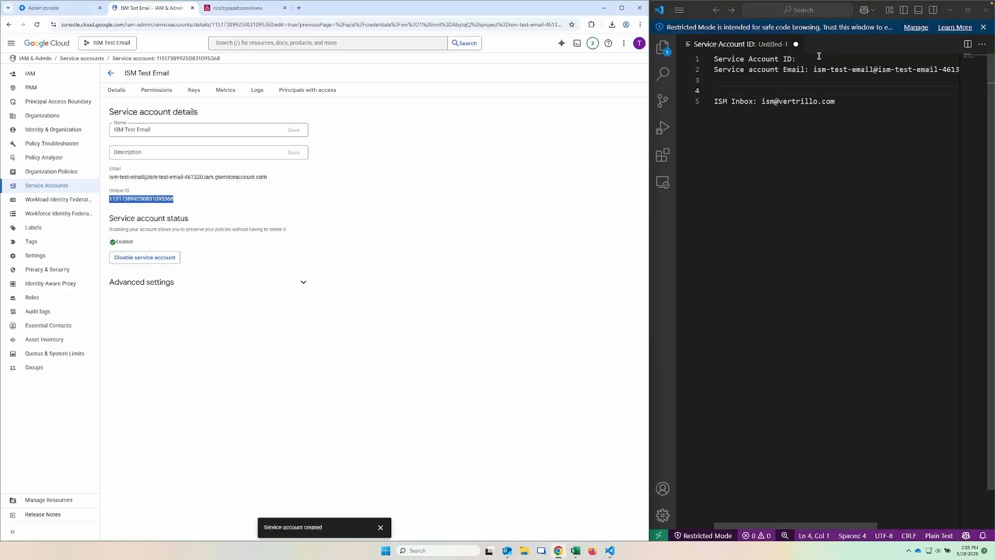
pyautogui.hotkey('ctrl', 'v')
pyautogui.click(768, 90)
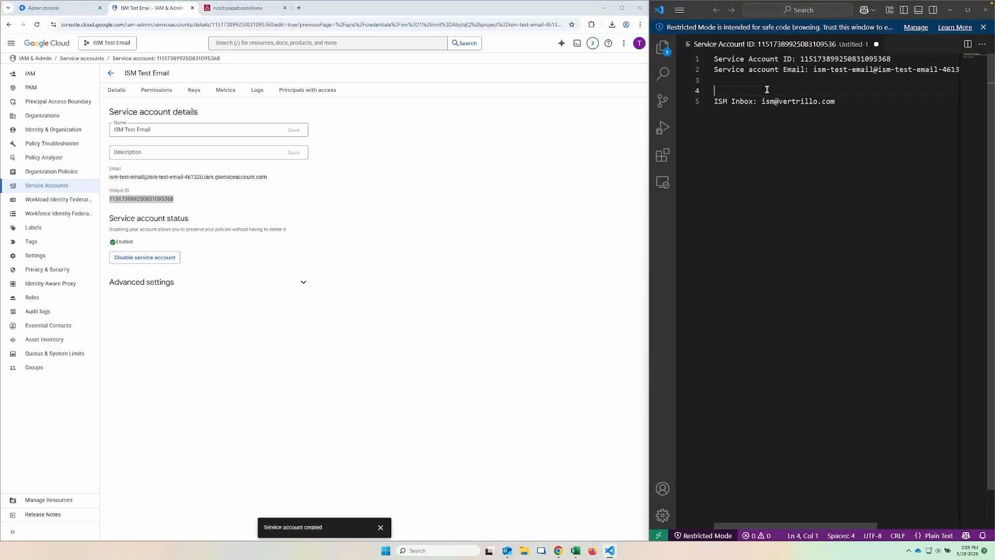
pyautogui.click(398, 228)
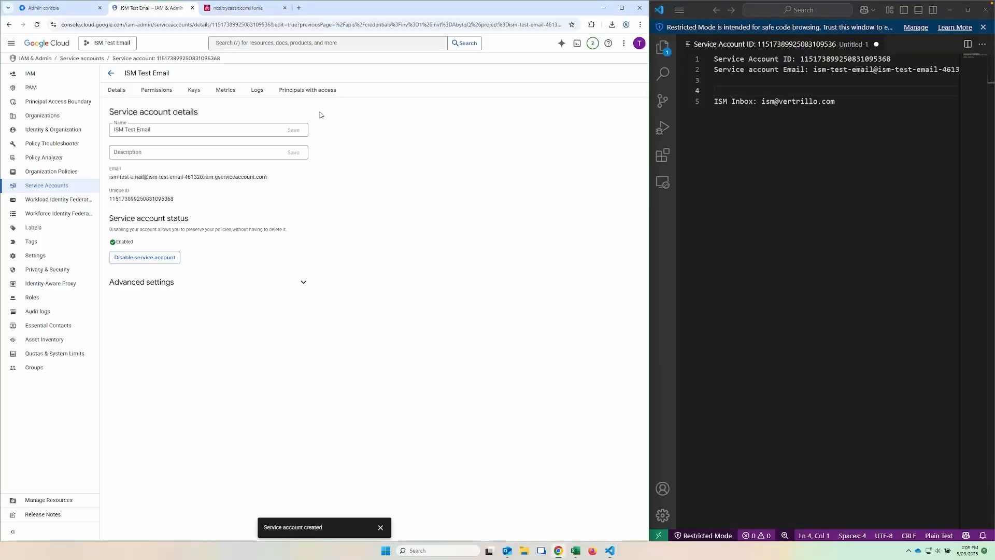
# Step: Switch to the Google Admin console and open domain-wide delegation management from the security API controls
pyautogui.click(61, 11)
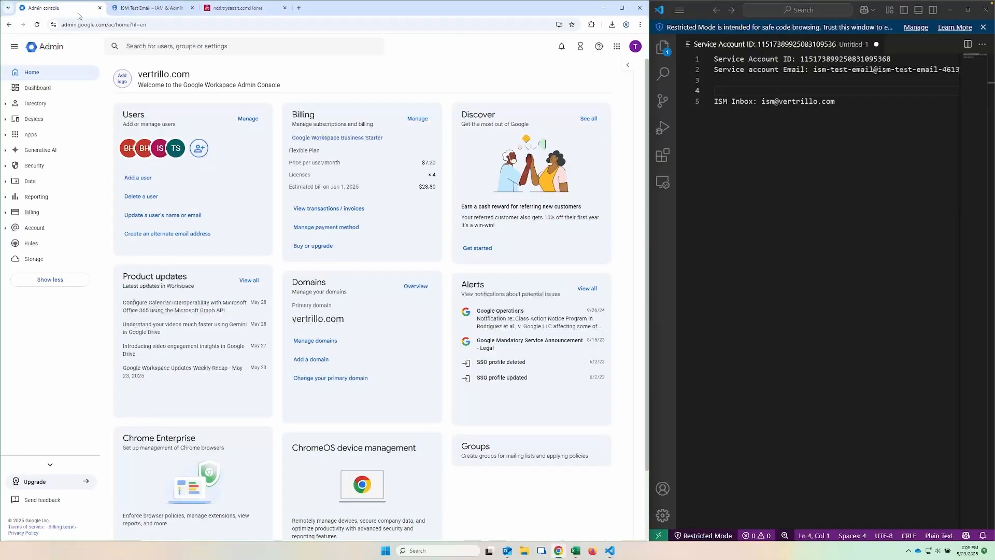
pyautogui.click(6, 167)
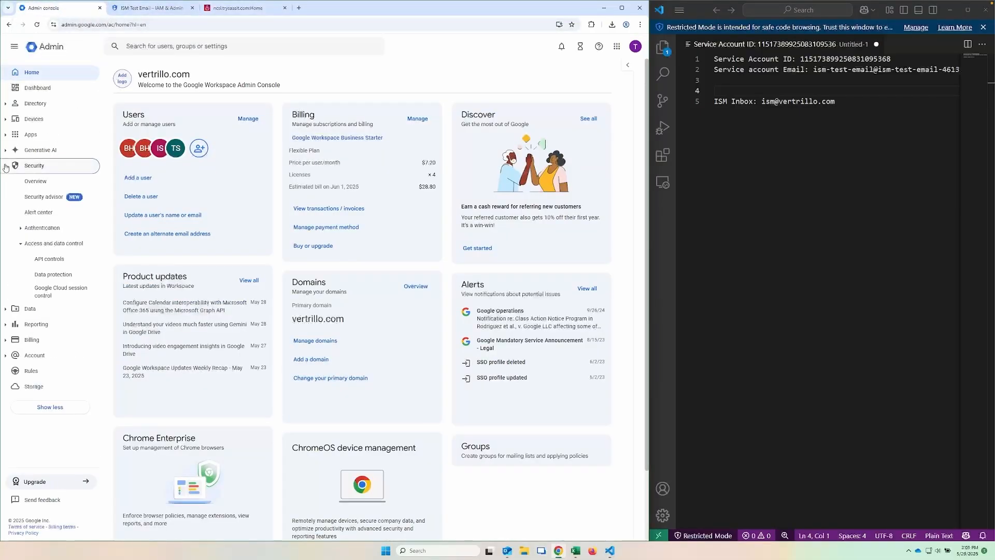
pyautogui.click(57, 261)
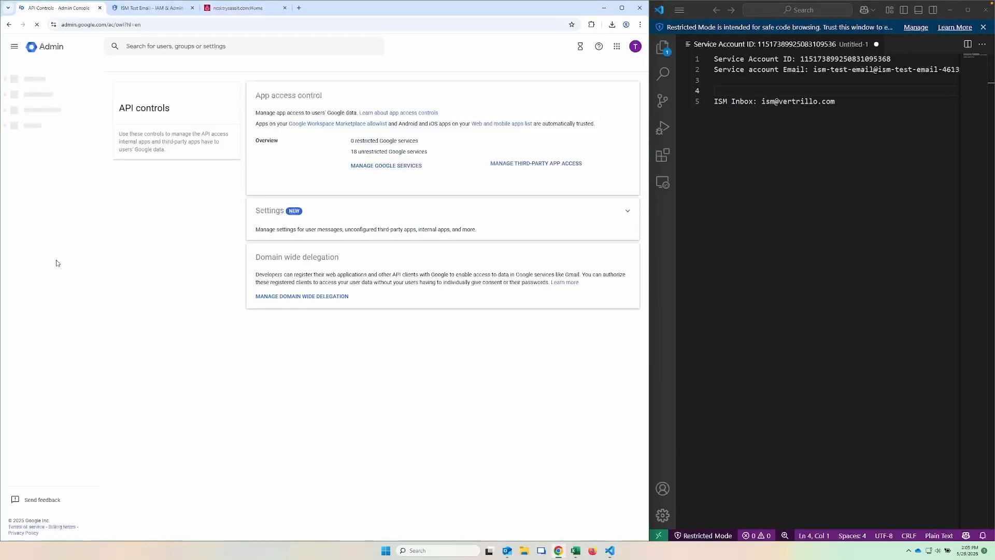
pyautogui.click(275, 298)
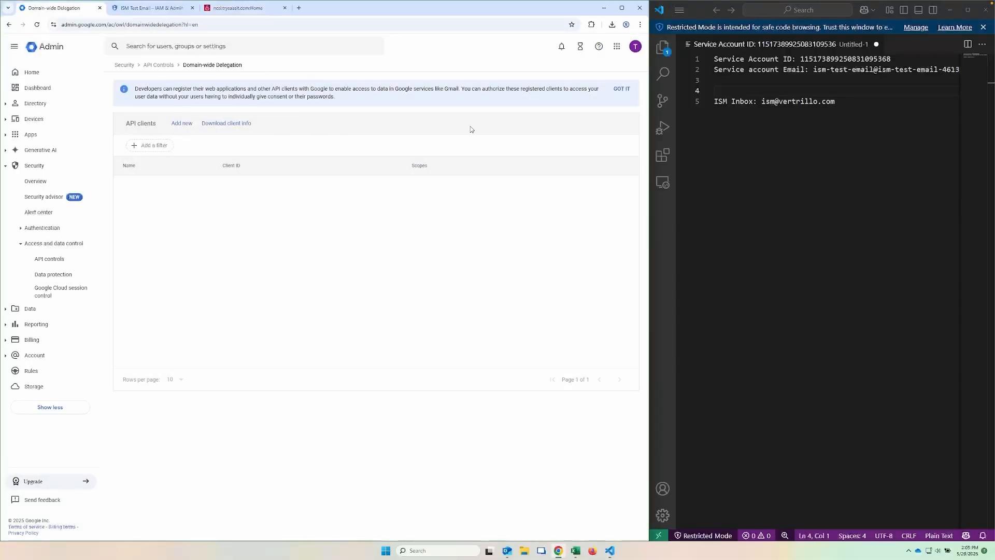
pyautogui.click(186, 124)
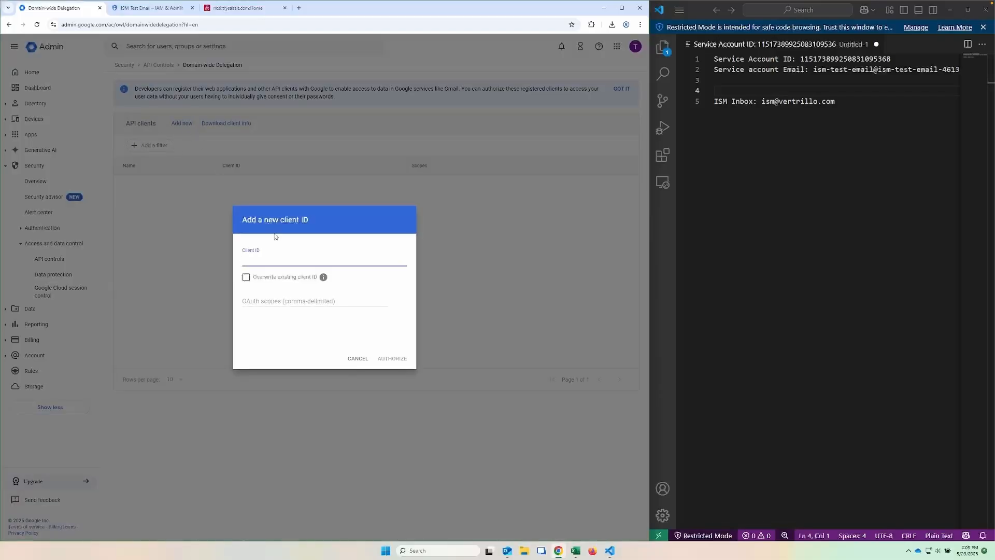
pyautogui.doubleClick(843, 58)
pyautogui.hotkey('ctrl', 'c')
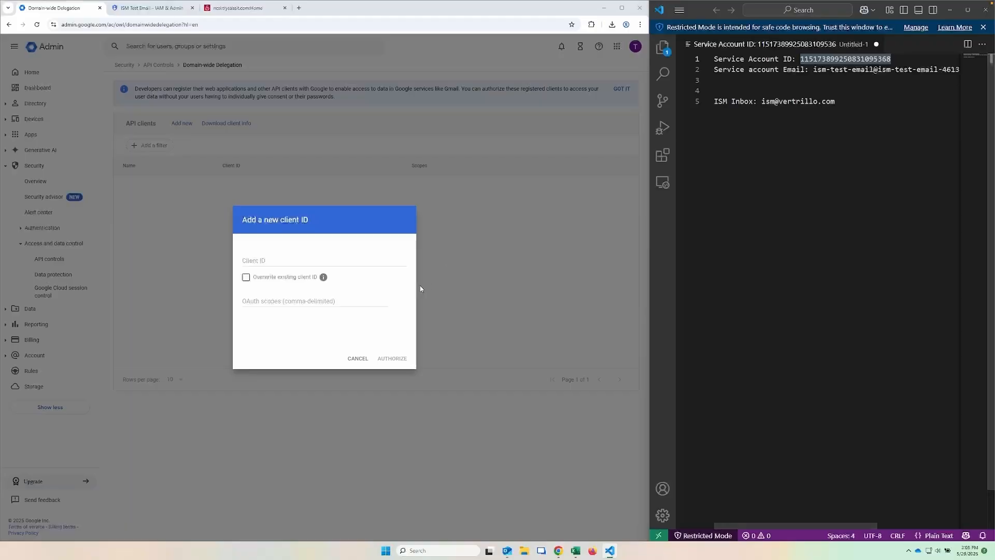
pyautogui.click(274, 261)
pyautogui.hotkey('ctrl', 'v')
pyautogui.click(277, 302)
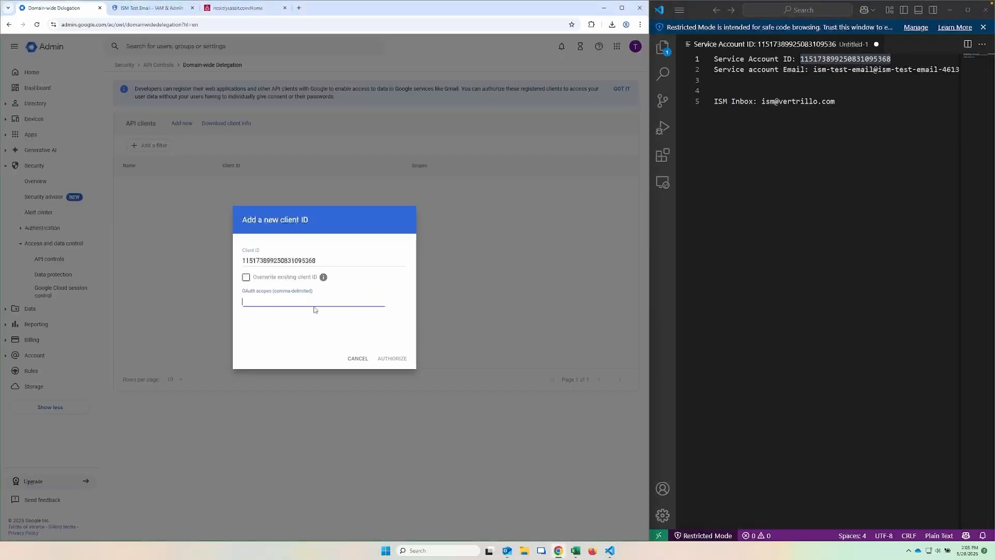
pyautogui.write('https://mail.google.com/')
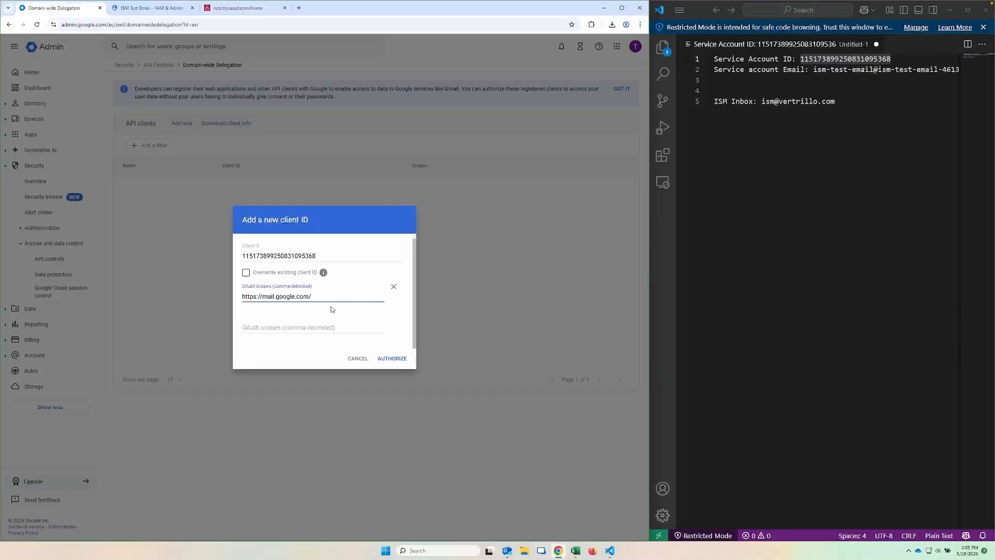
pyautogui.click(393, 359)
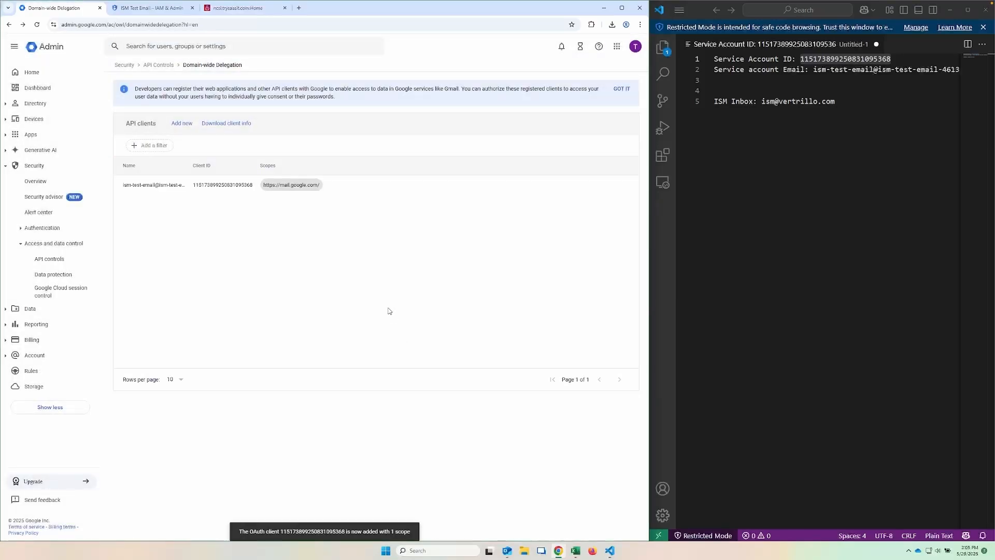
# Step: Switch to the ISM site, search for "email", open the secure.emailsrvr.com record in Email Config and start a new inbox
pyautogui.click(251, 10)
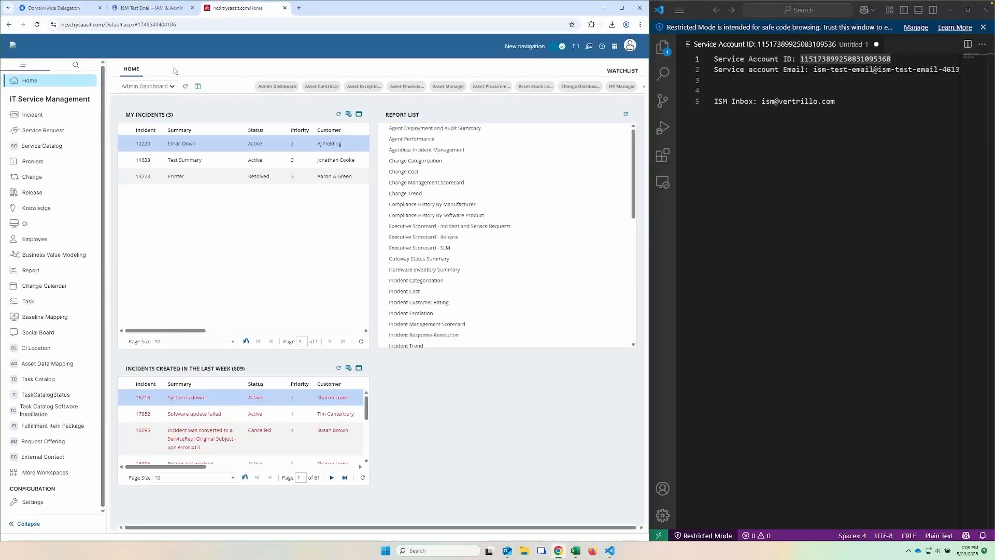
pyautogui.click(76, 64)
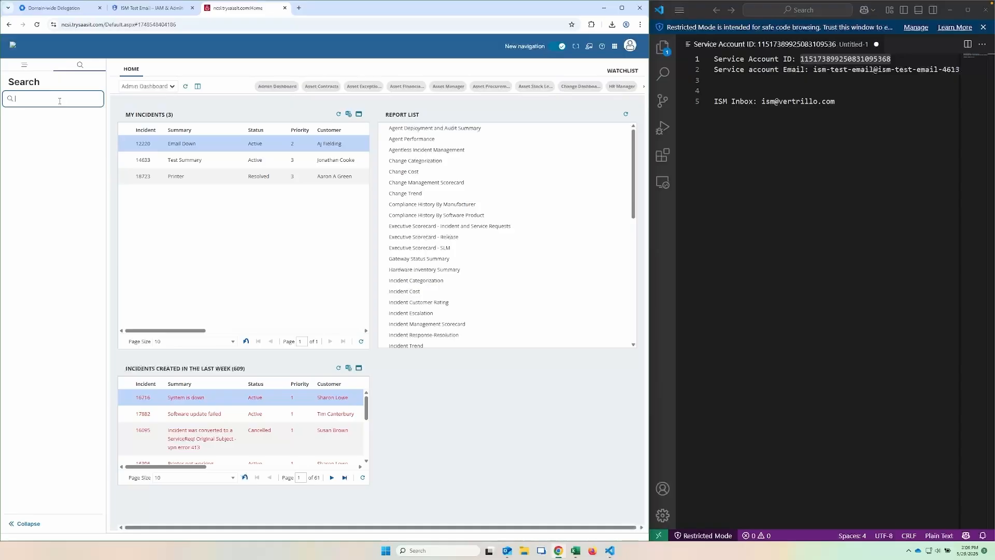
pyautogui.write('email')
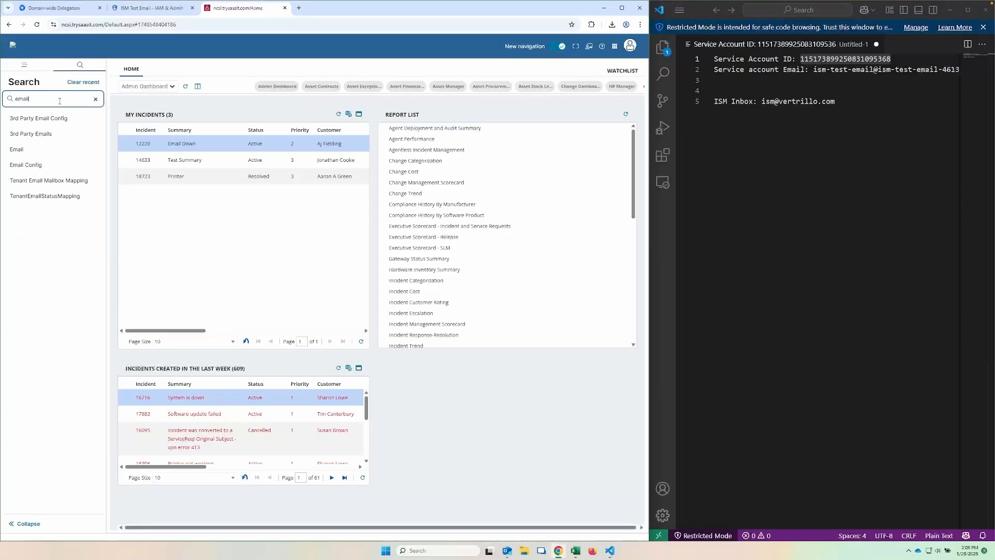
pyautogui.click(47, 165)
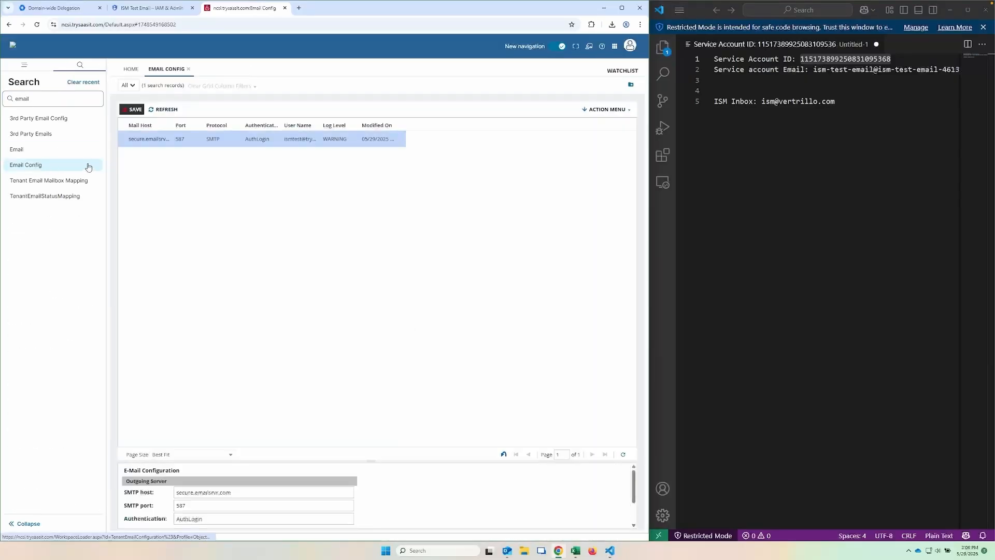
pyautogui.doubleClick(179, 141)
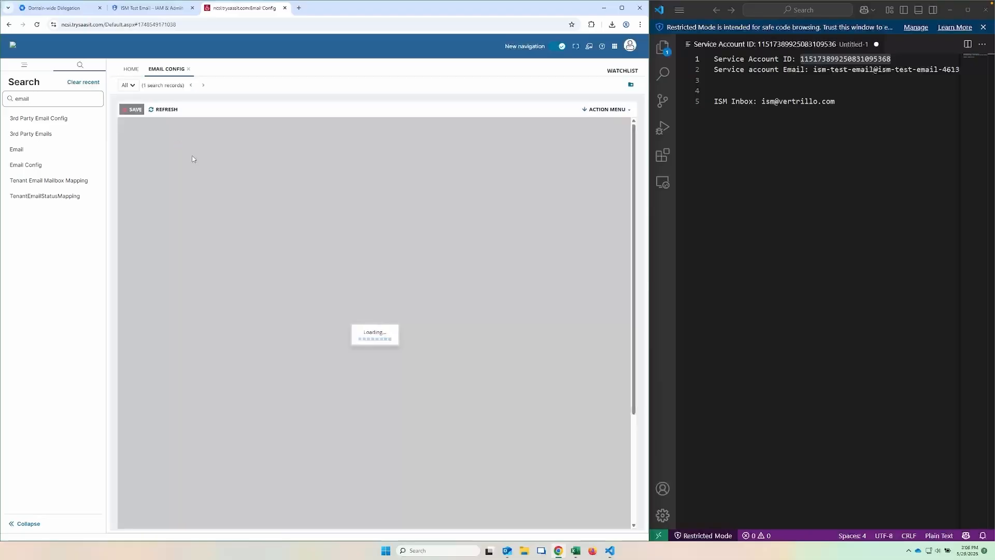
pyautogui.scroll(-2, 236, 238)
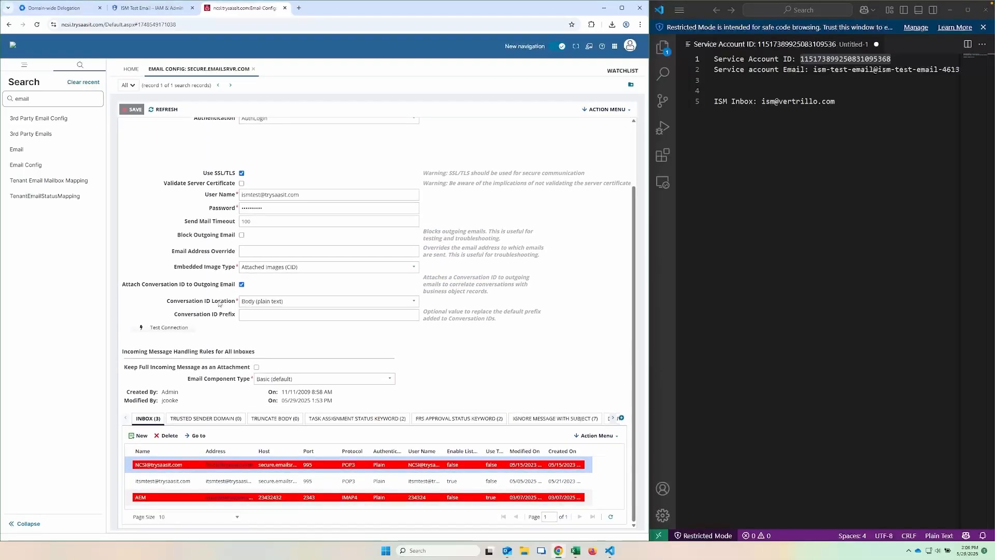
pyautogui.click(145, 436)
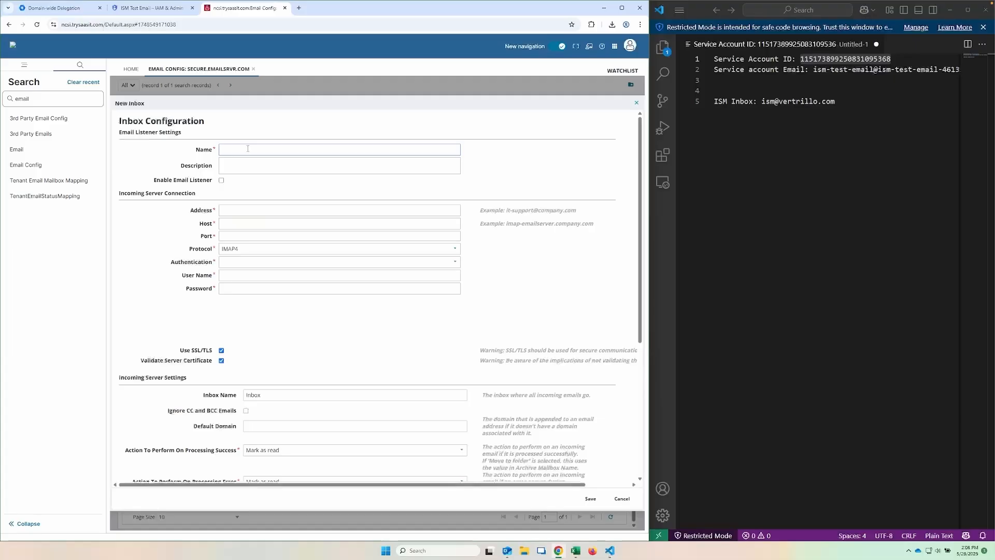
# Step: Name the new inbox "Test Google Service account" and set its protocol to Google Service Account
pyautogui.write('Test Google Service account')
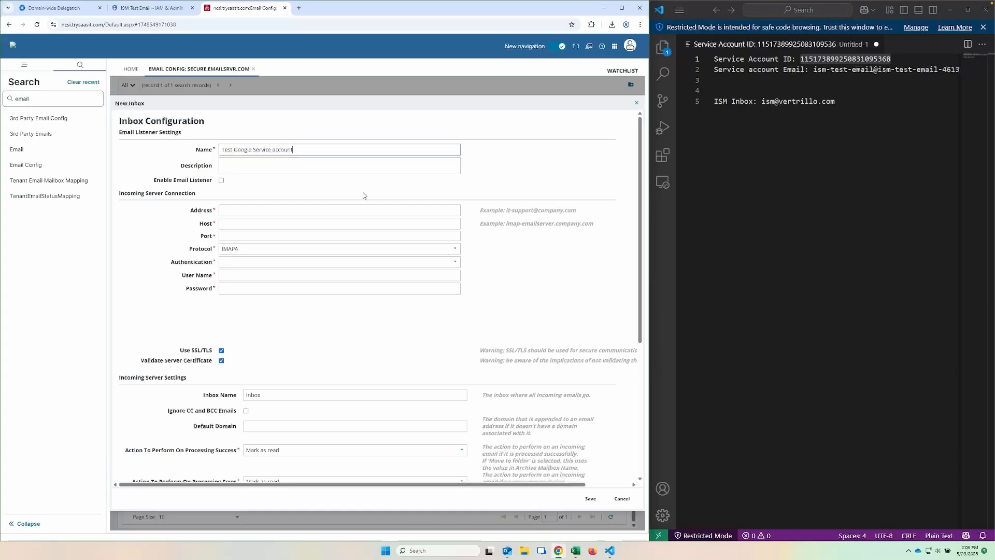
pyautogui.click(455, 250)
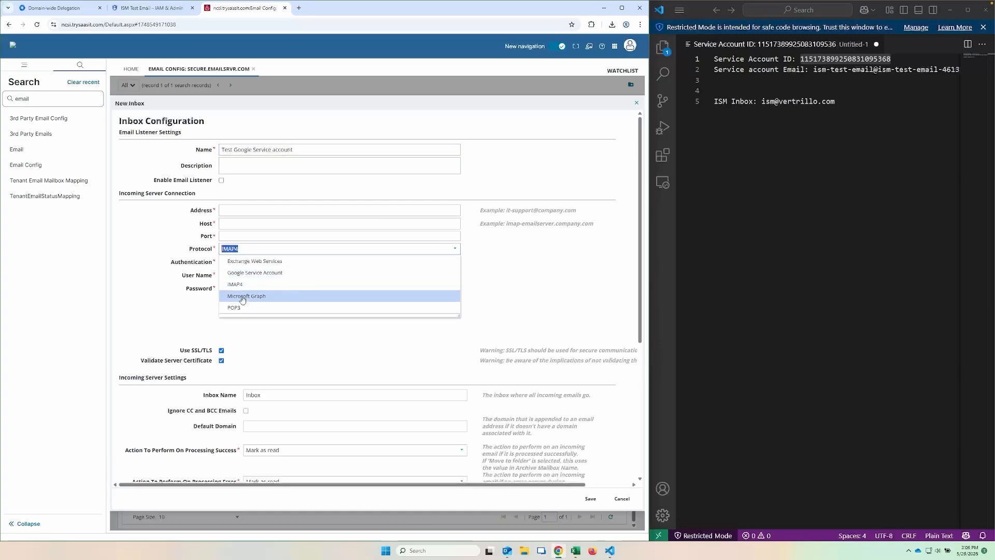
pyautogui.click(252, 273)
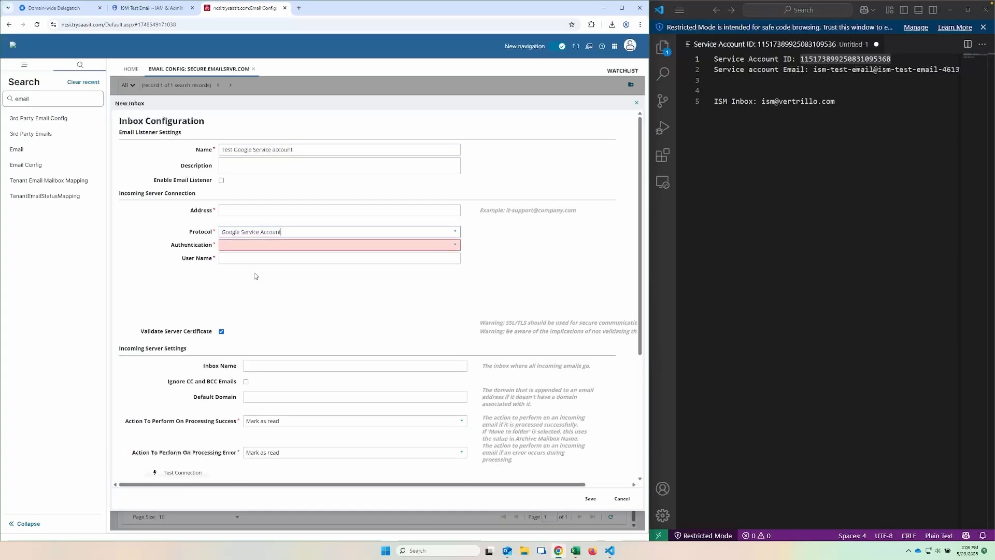
# Step: Fill Address and User Name with the ISM inbox e-mail from the notes and set the authentication to AuthLogin
pyautogui.click(282, 214)
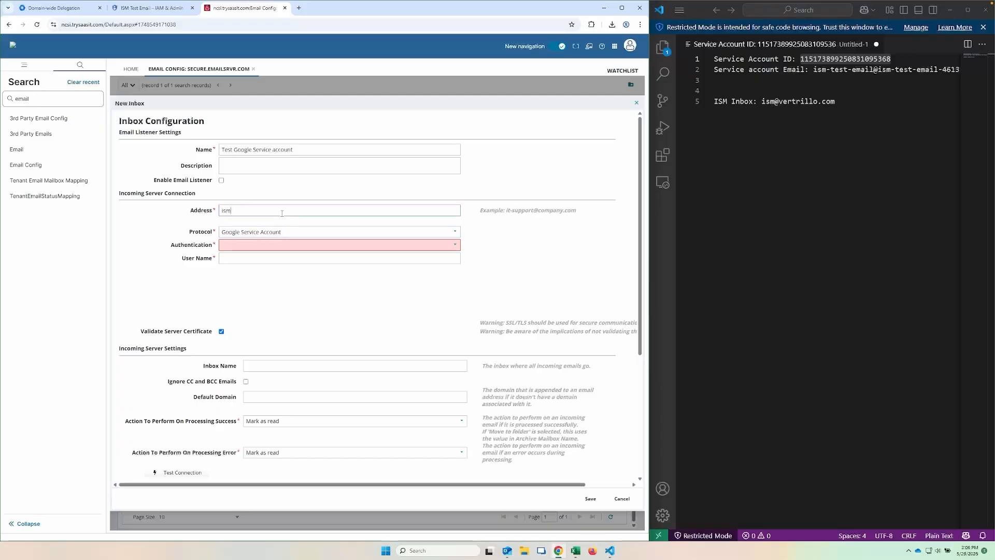
pyautogui.moveTo(847, 102); pyautogui.dragTo(761, 101)
pyautogui.click(247, 212)
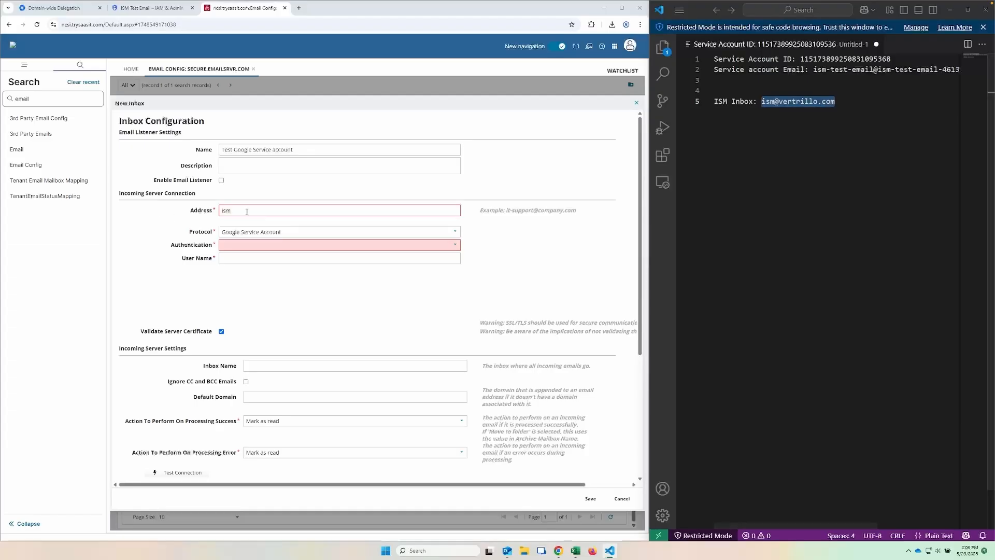
pyautogui.hotkey('ctrl', 'a')
pyautogui.hotkey('ctrl', 'v')
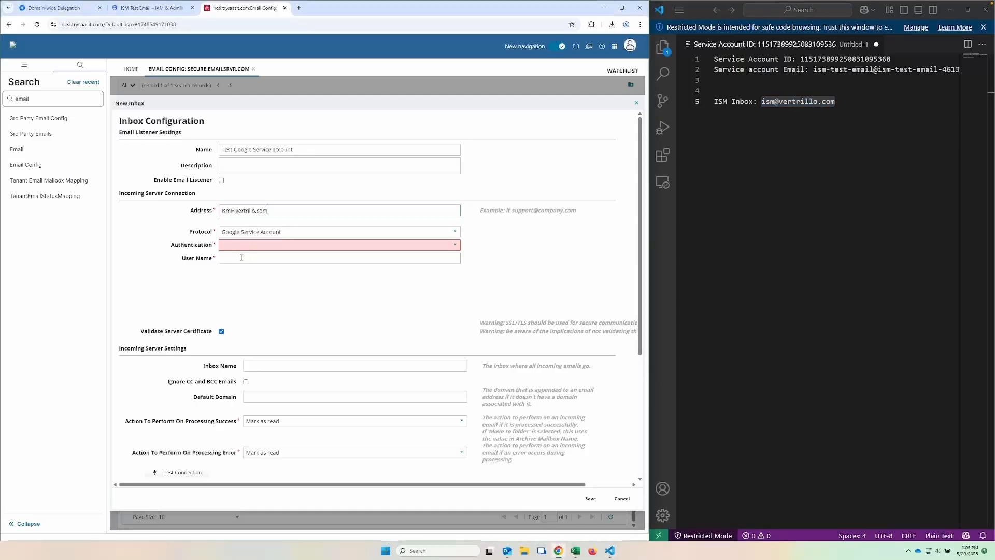
pyautogui.click(258, 259)
pyautogui.hotkey('ctrl', 'v')
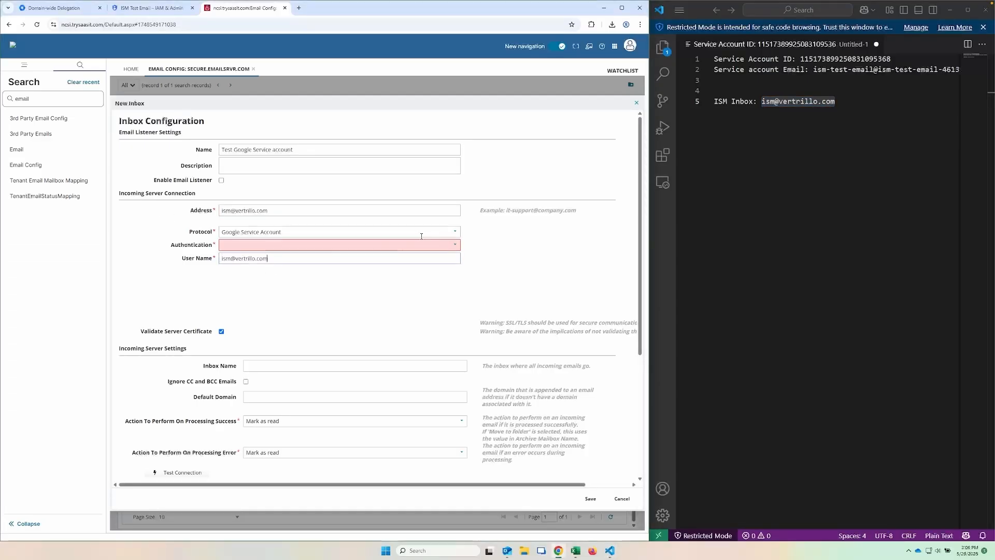
pyautogui.click(455, 245)
pyautogui.click(241, 264)
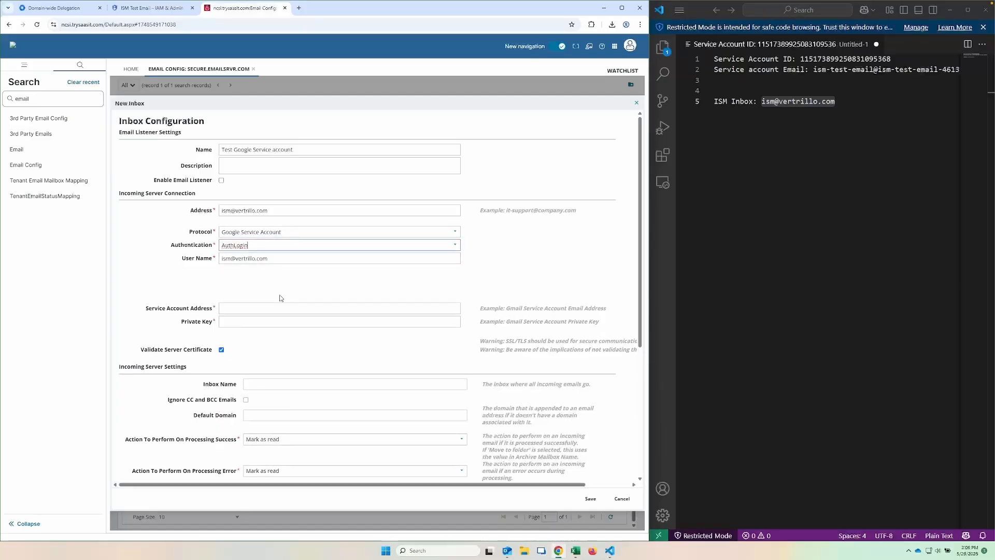
# Step: Copy the service account e-mail from the notes into the inbox's Service Account Address
pyautogui.click(814, 71)
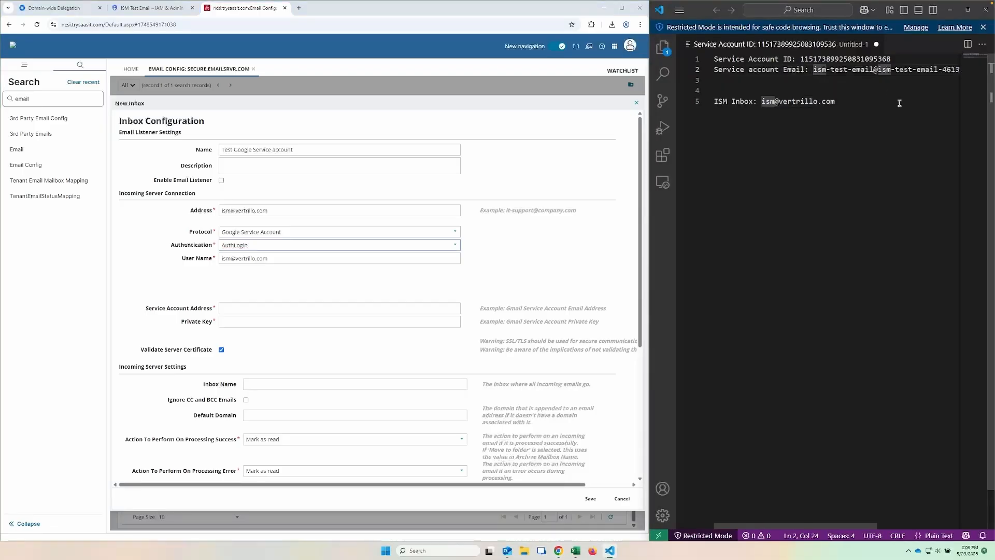
pyautogui.hotkey('shift', 'End')
pyautogui.hotkey('ctrl', 'c')
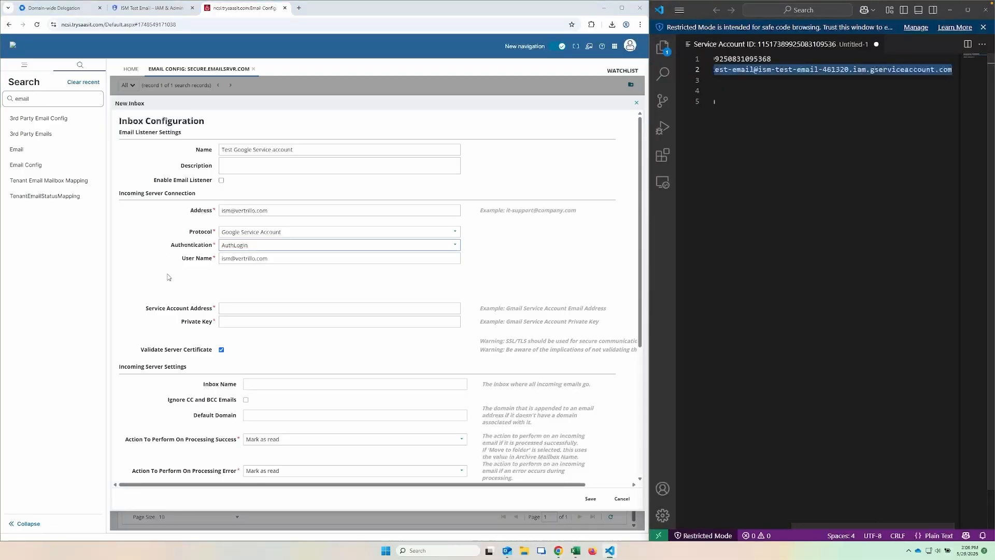
pyautogui.click(238, 308)
pyautogui.hotkey('ctrl', 'v')
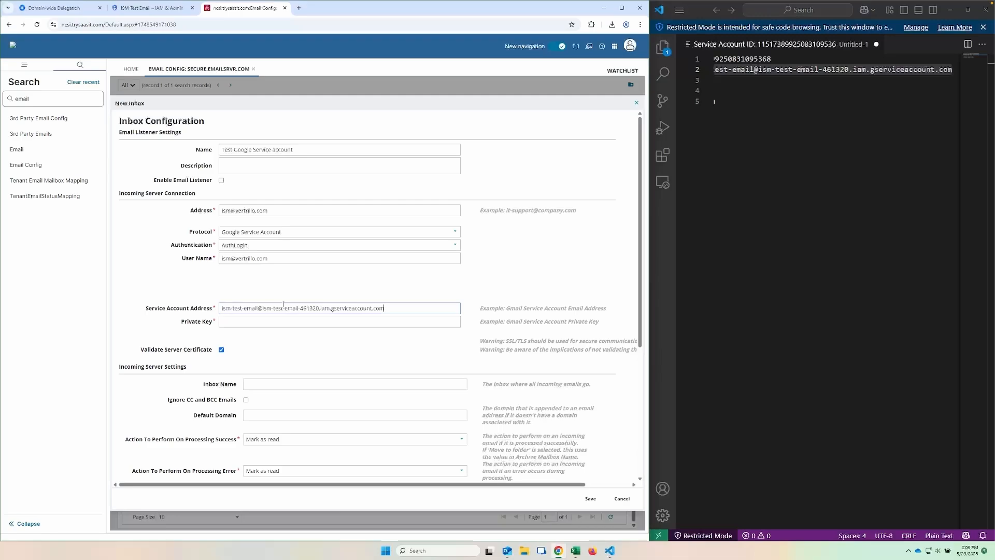
pyautogui.click(681, 244)
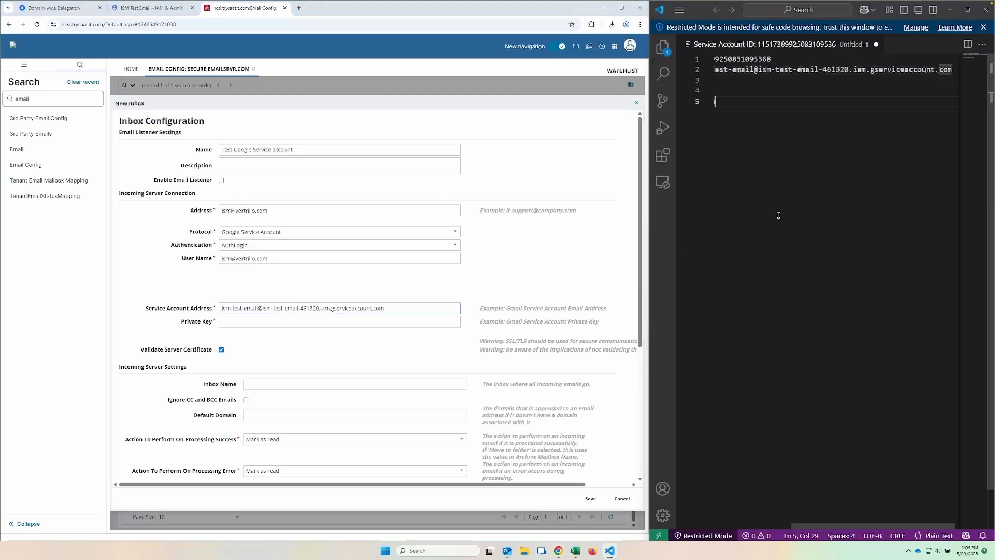
# Step: Switch to Google Cloud, create a JSON private key for the ISM Test Email service account and open the downloaded key file
pyautogui.click(154, 9)
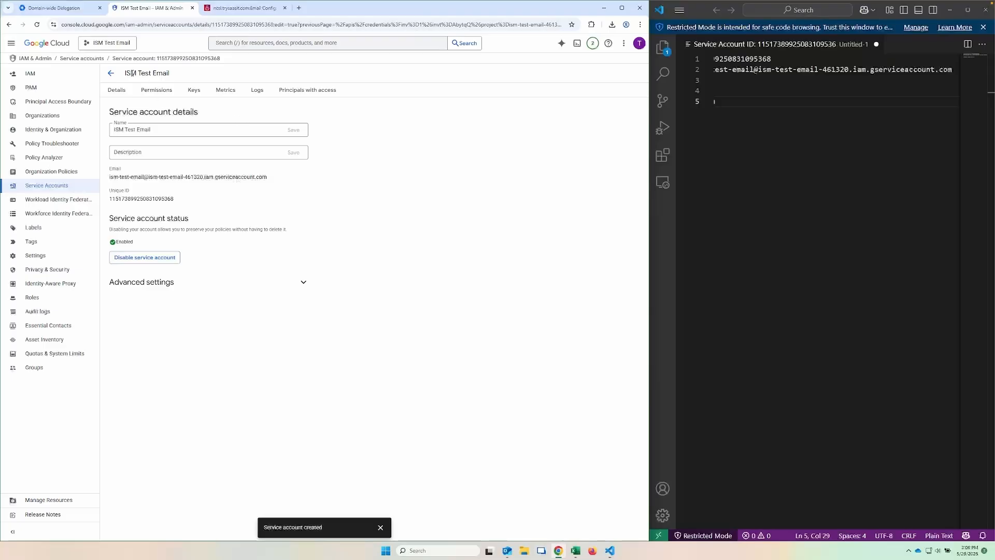
pyautogui.click(195, 91)
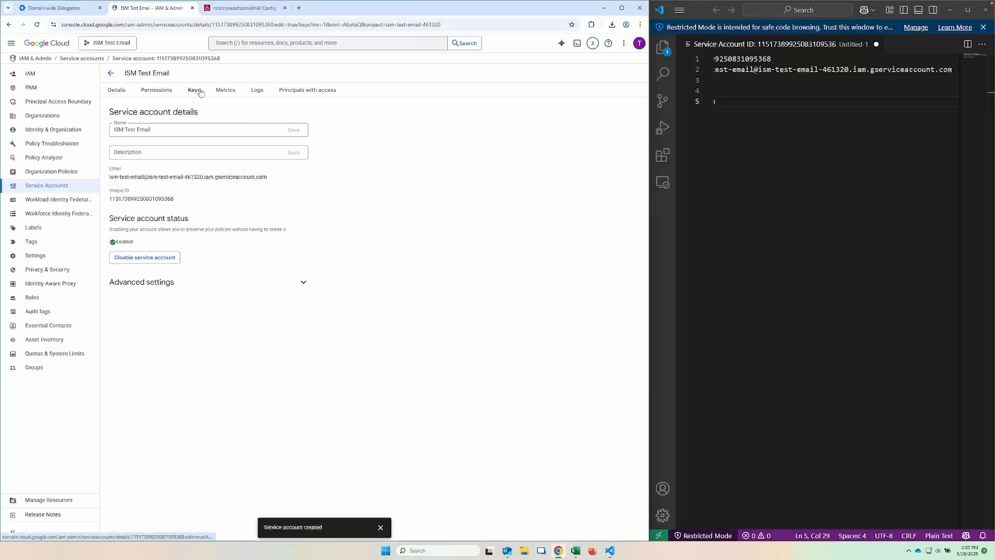
pyautogui.click(128, 220)
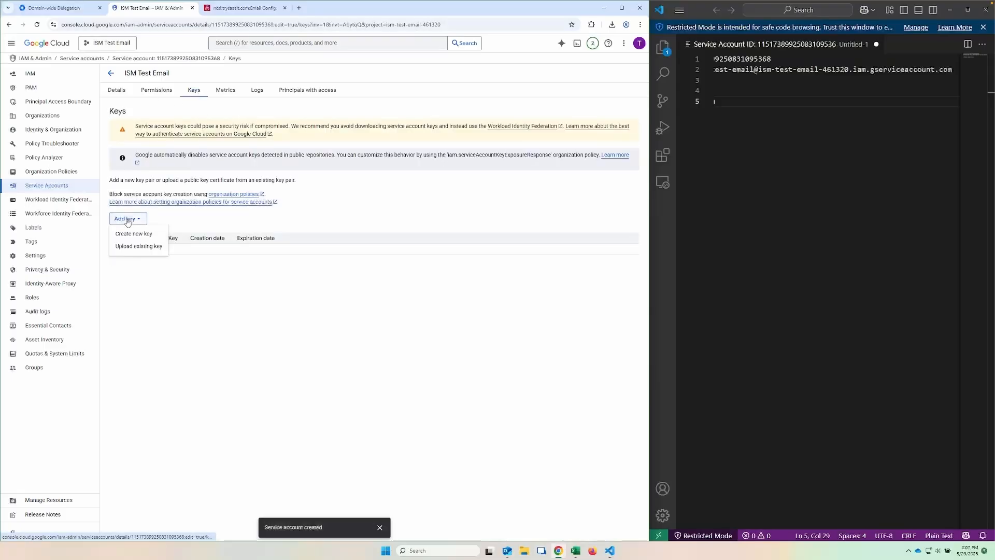
pyautogui.click(128, 236)
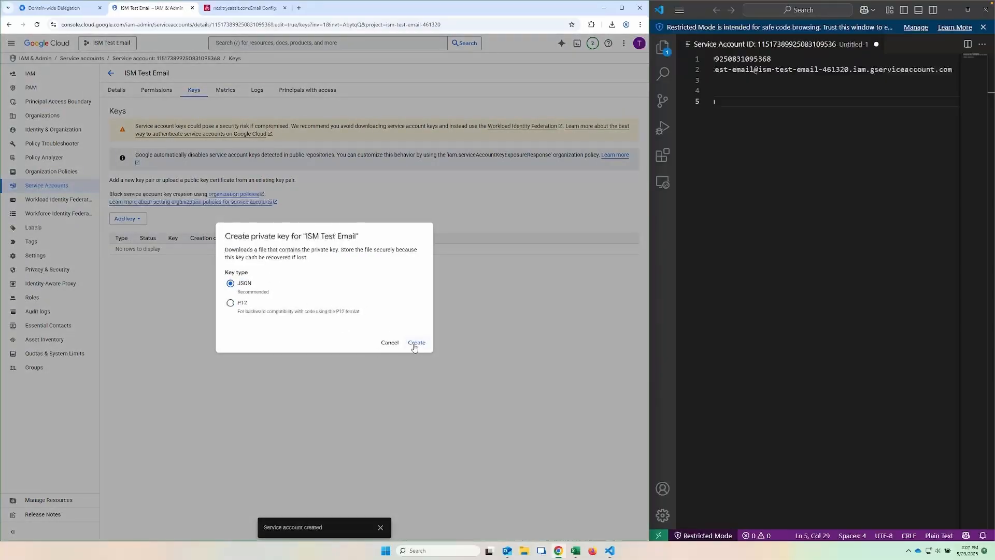
pyautogui.click(415, 343)
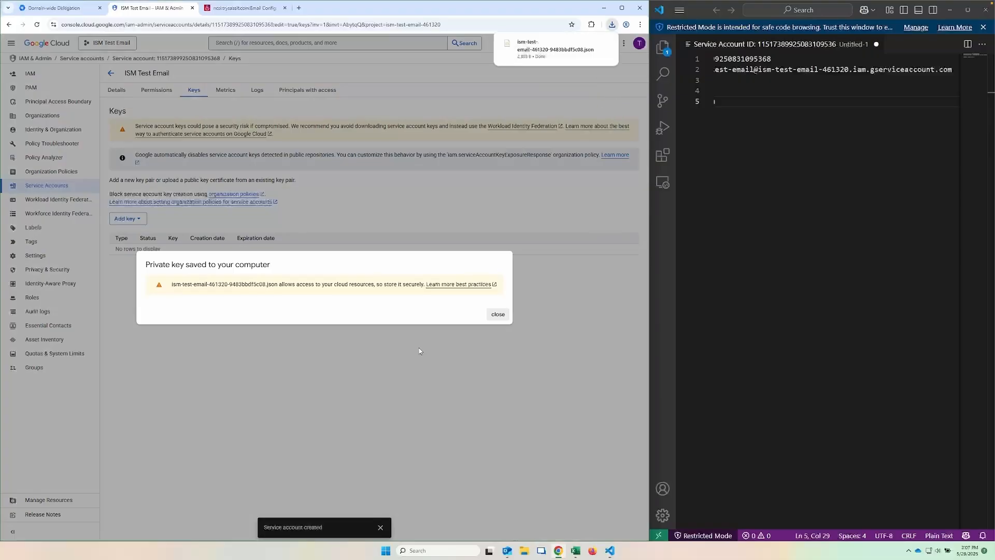
pyautogui.click(551, 52)
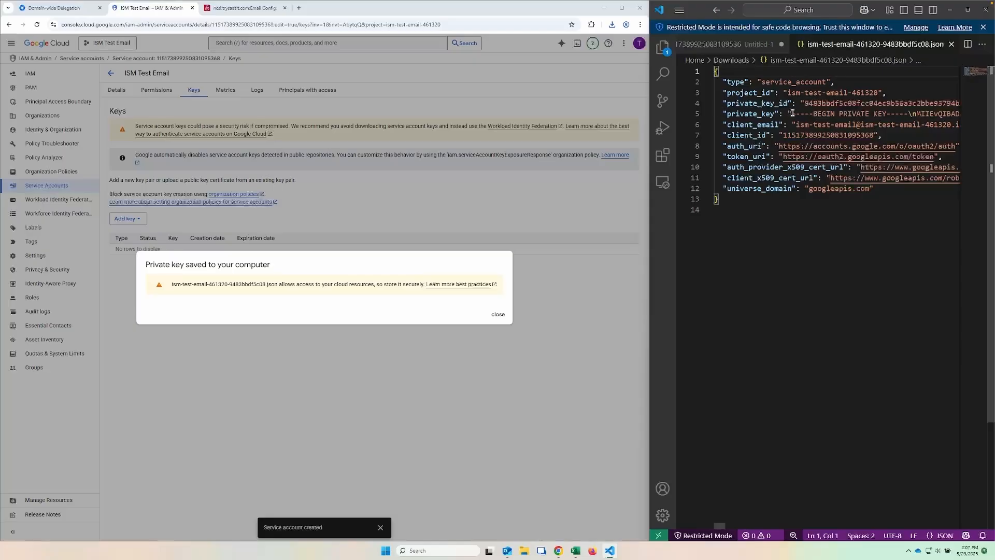
# Step: Copy the private_key value from the JSON file without its quotes and comma, and paste it into the ISM inbox's Private Key
pyautogui.click(792, 114)
pyautogui.hotkey('shift', 'End')
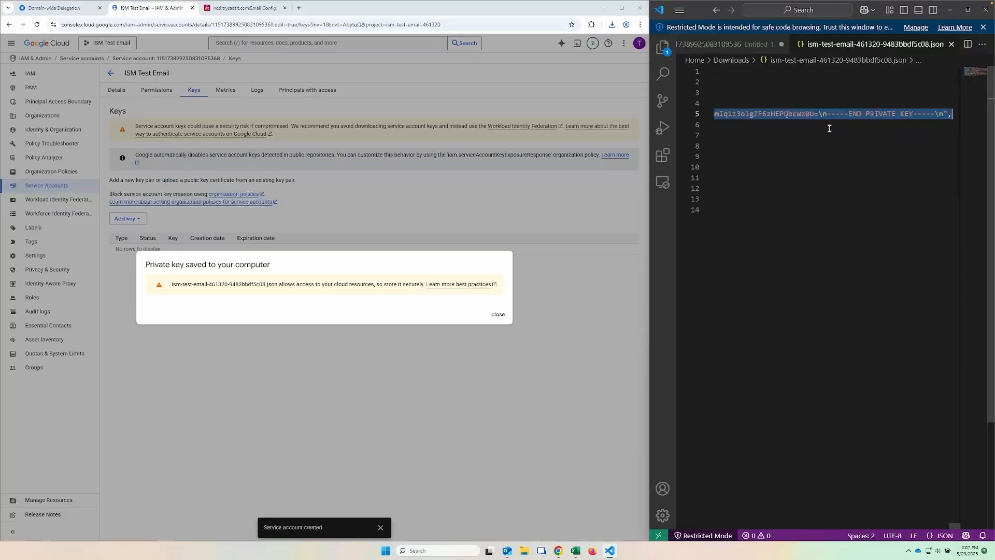
pyautogui.hotkey('shift', 'Left')
pyautogui.hotkey('shift', 'Left')
pyautogui.click(243, 8)
pyautogui.click(232, 323)
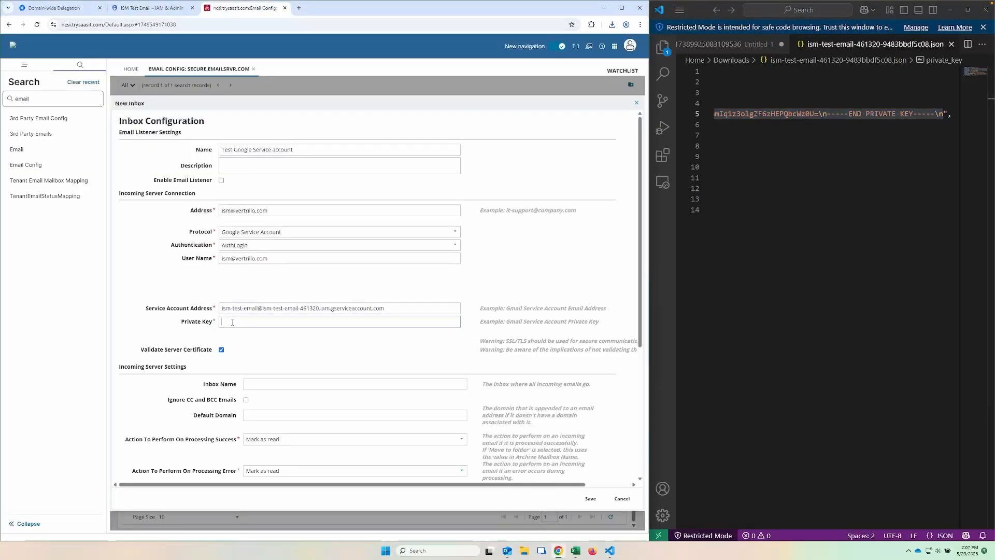
pyautogui.hotkey('ctrl', 'v')
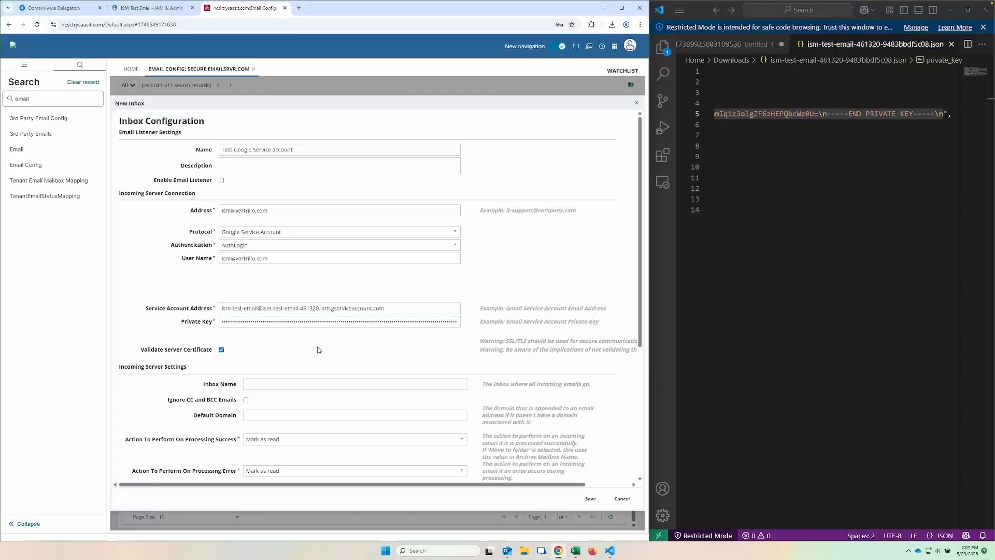
# Step: Set the email processor to Incident and the incident or task owner team to Service Desk
pyautogui.scroll(-3, 317, 350)
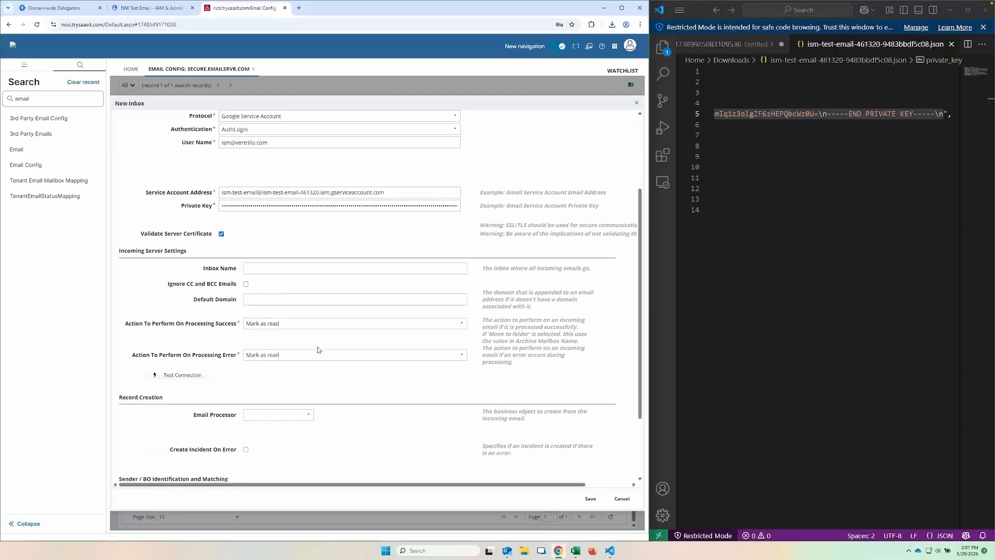
pyautogui.scroll(-2, 265, 244)
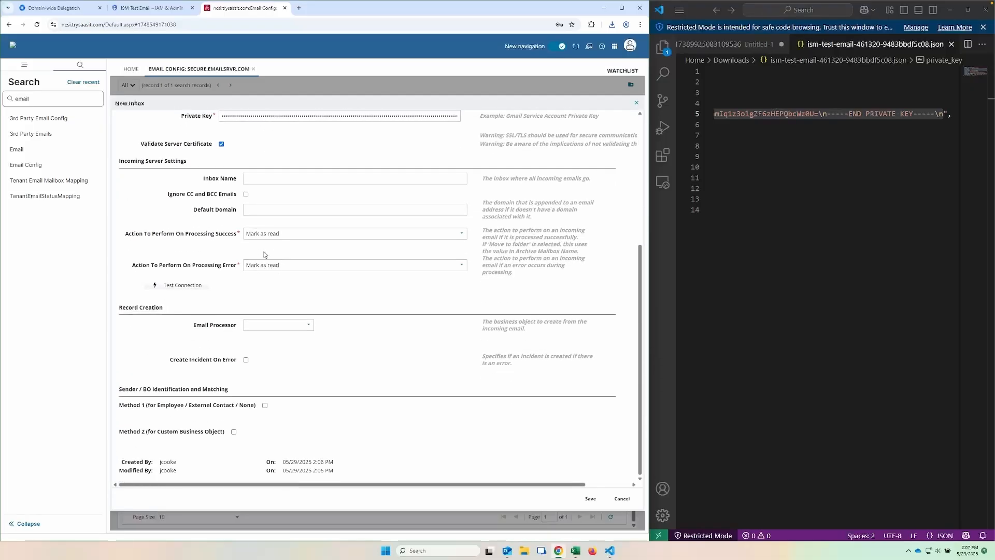
pyautogui.click(310, 325)
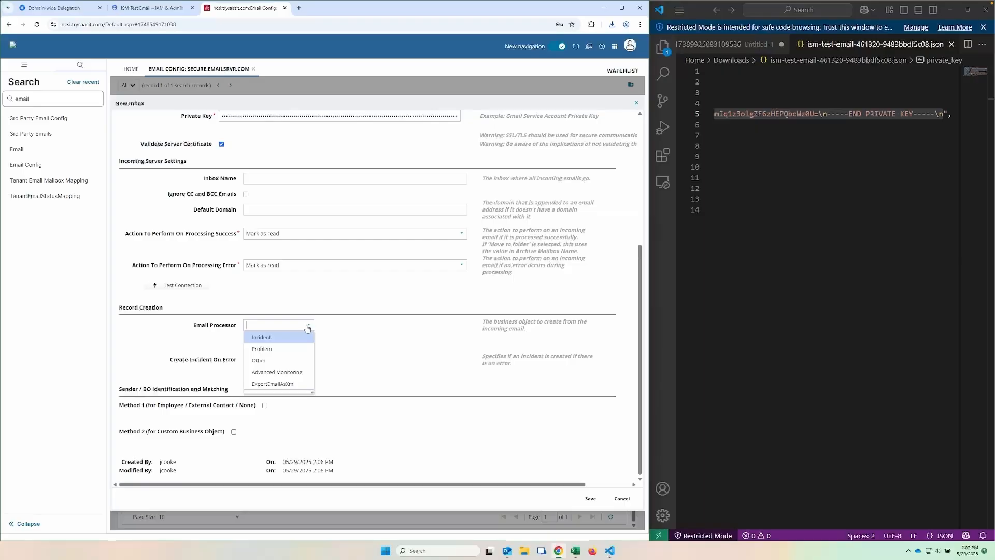
pyautogui.click(281, 338)
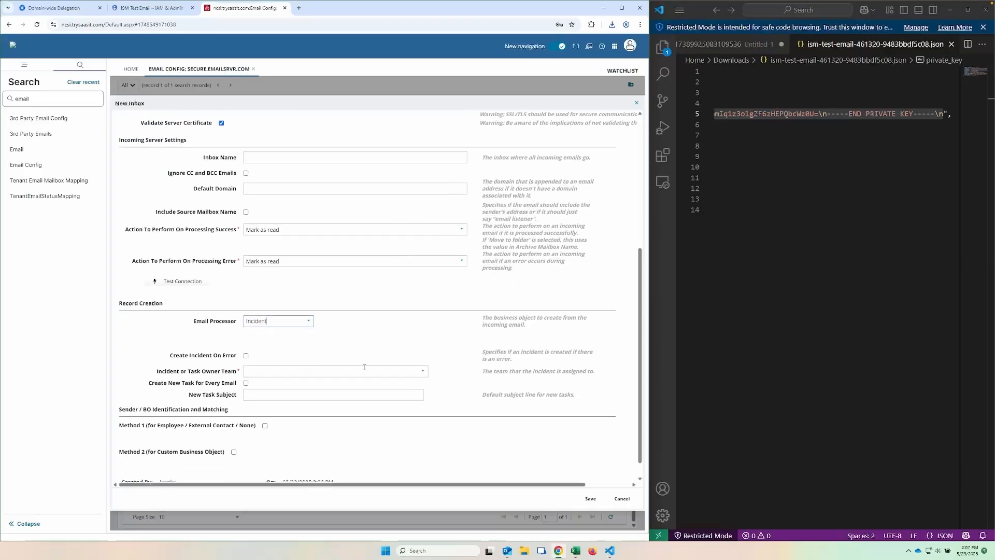
pyautogui.click(424, 372)
pyautogui.scroll(-8, 303, 438)
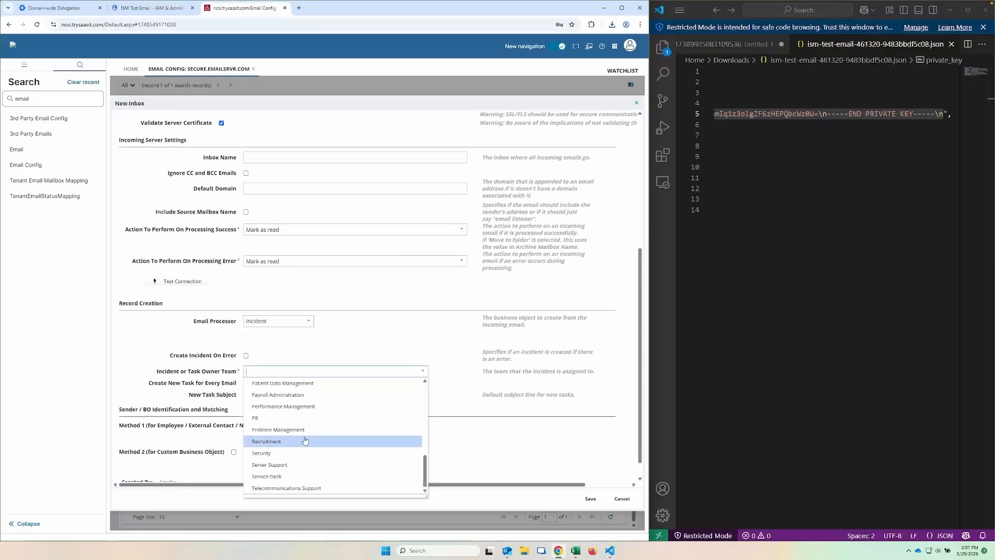
pyautogui.click(279, 475)
pyautogui.scroll(-1, 255, 351)
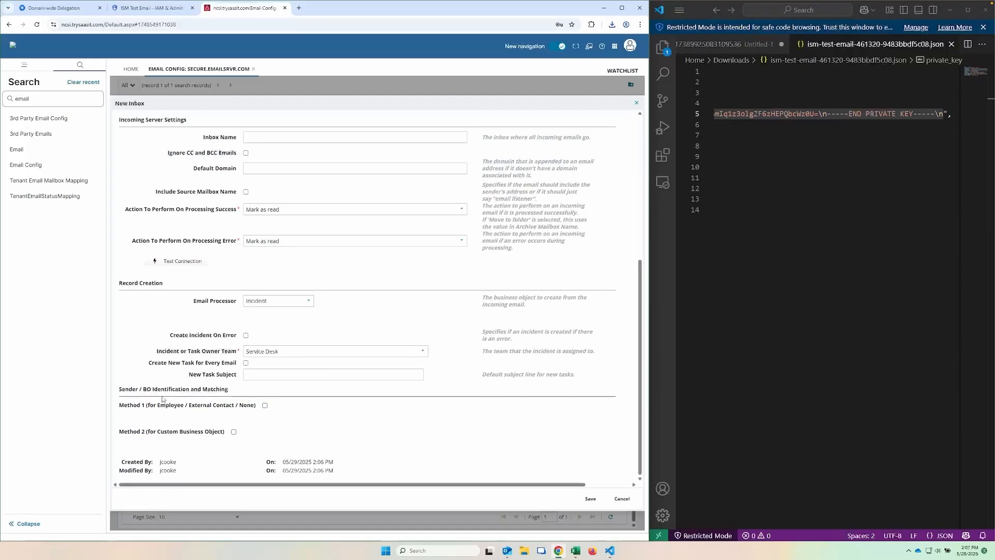
# Step: Enable Method 1 with "Create record only when the Employee or External Contact exists" and save the inbox
pyautogui.click(265, 406)
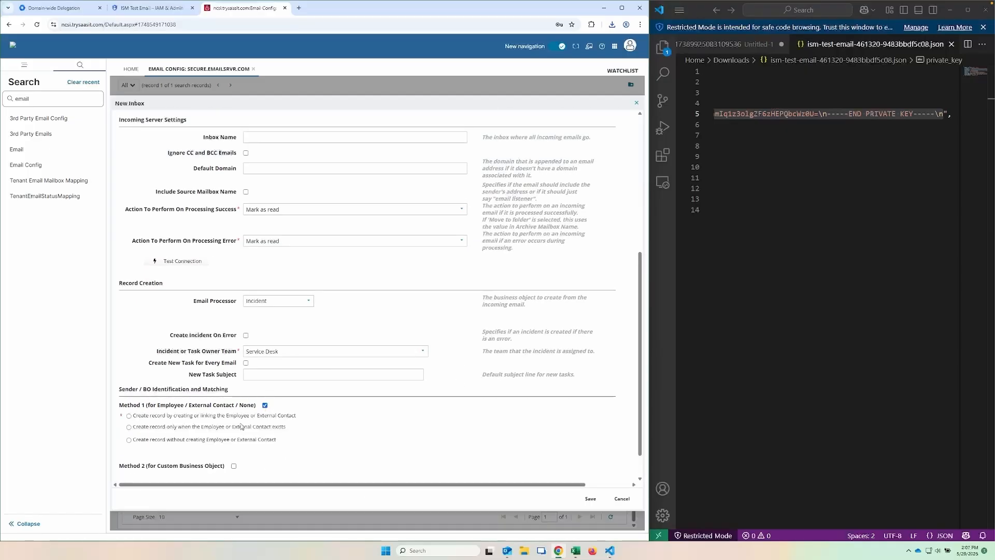
pyautogui.click(182, 427)
pyautogui.scroll(-2, 312, 416)
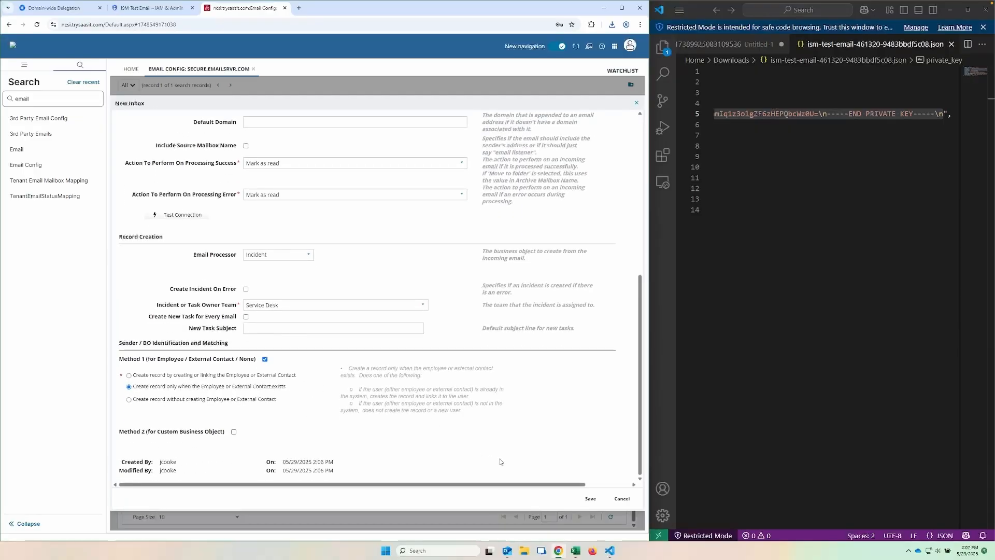
pyautogui.click(584, 498)
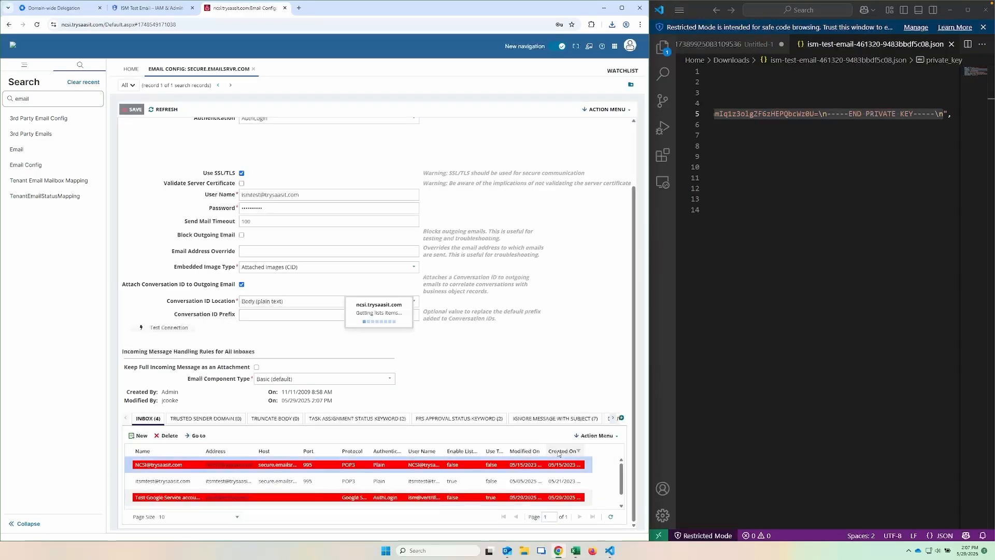
# Step: Open the saved Test Google Service account inbox record and test its connection
pyautogui.click(171, 499)
pyautogui.click(197, 435)
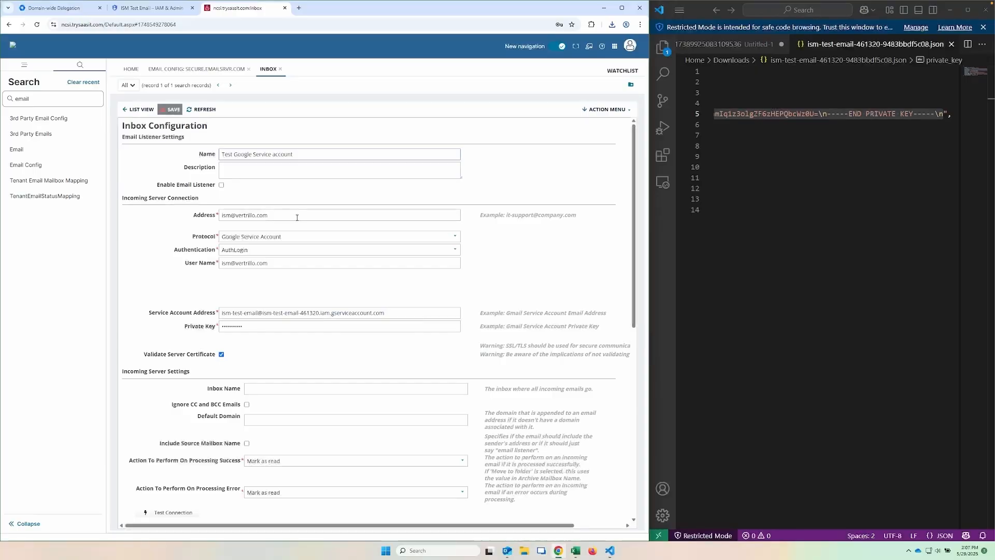
pyautogui.scroll(-1, 250, 353)
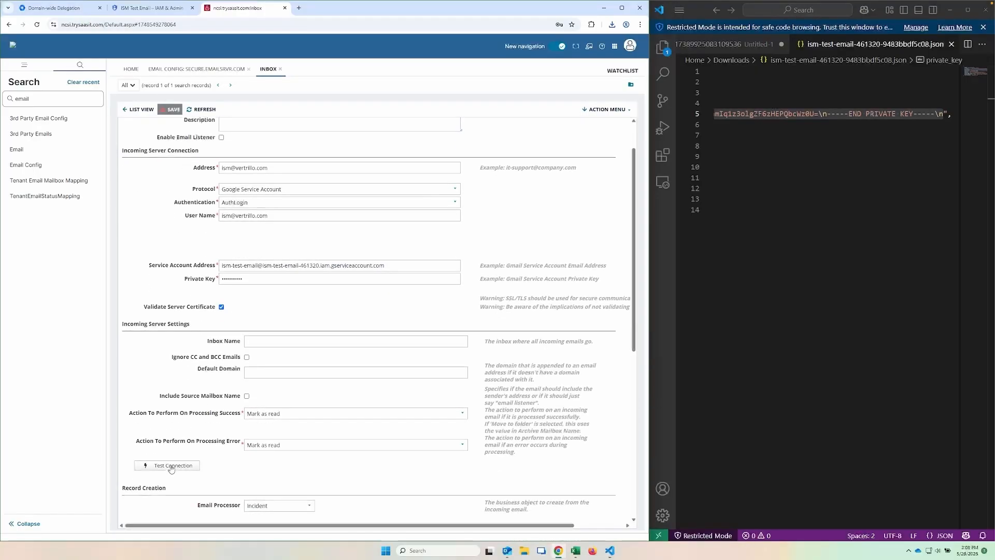
pyautogui.click(171, 467)
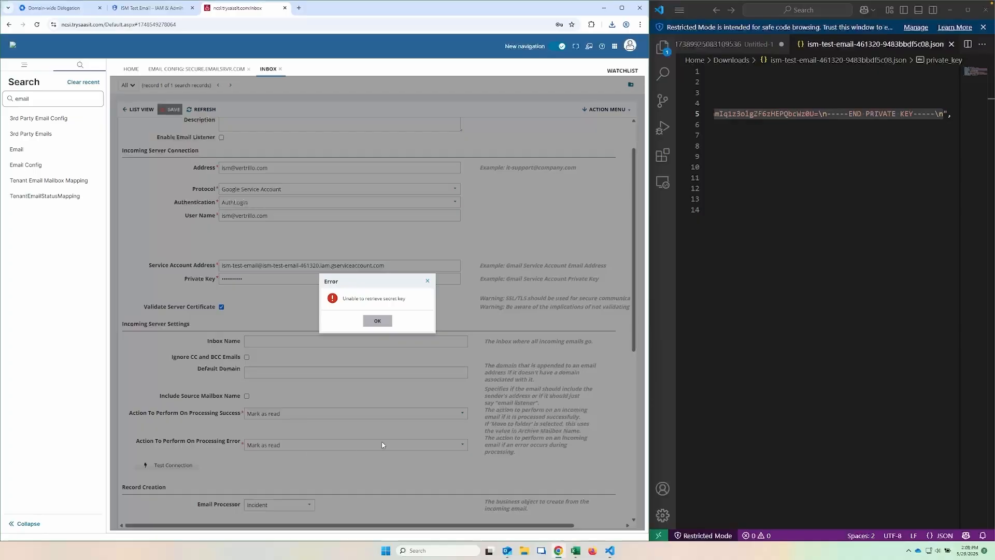
pyautogui.click(384, 326)
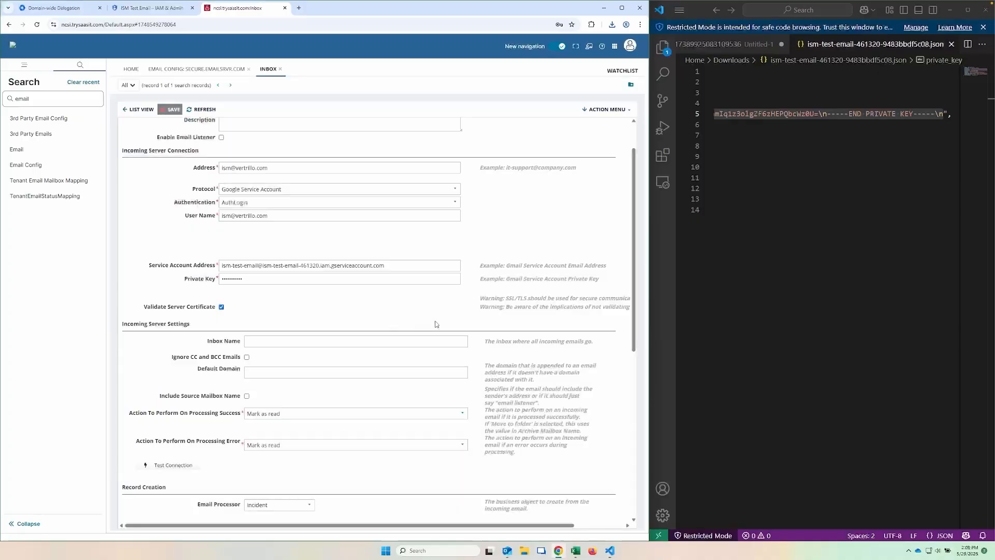
# Step: Copy the selected private_key value from the JSON file again, replace the inbox's Private Key with it, and save the record
pyautogui.rightClick(785, 110)
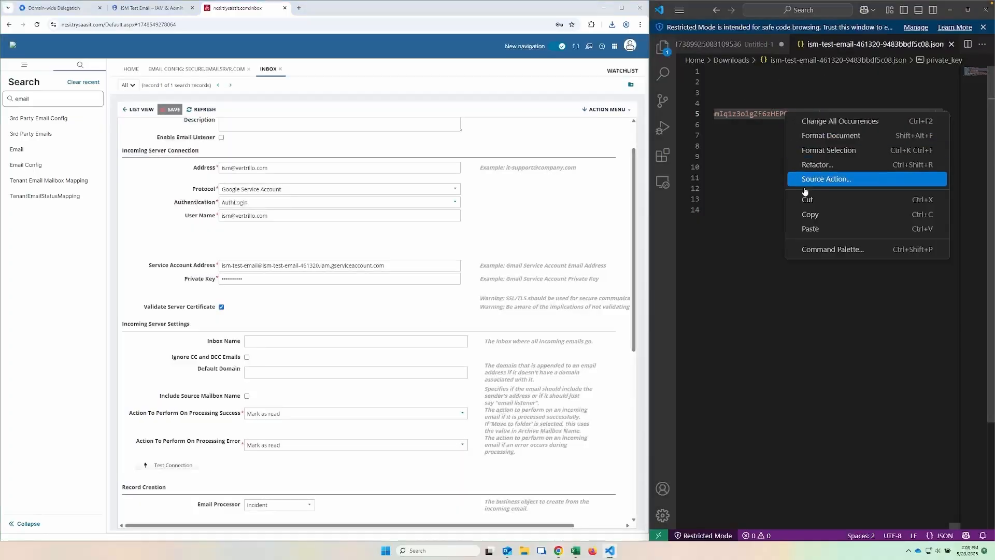
pyautogui.click(804, 212)
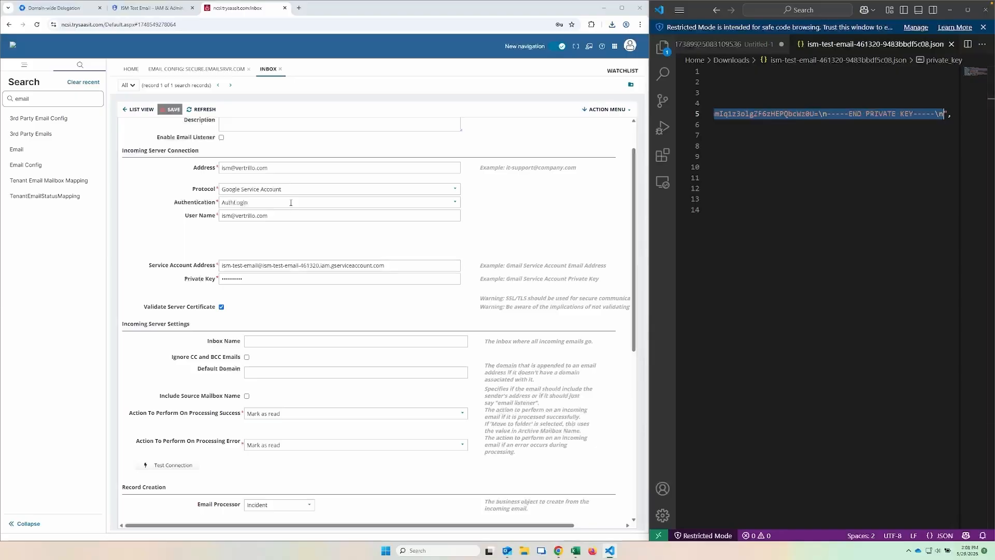
pyautogui.click(253, 281)
pyautogui.hotkey('ctrl', 'v')
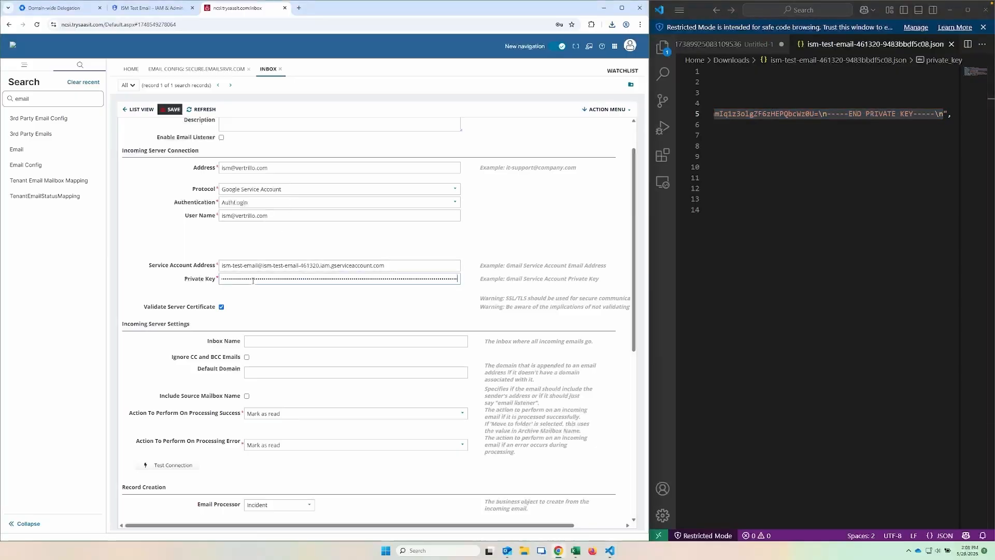
pyautogui.click(172, 110)
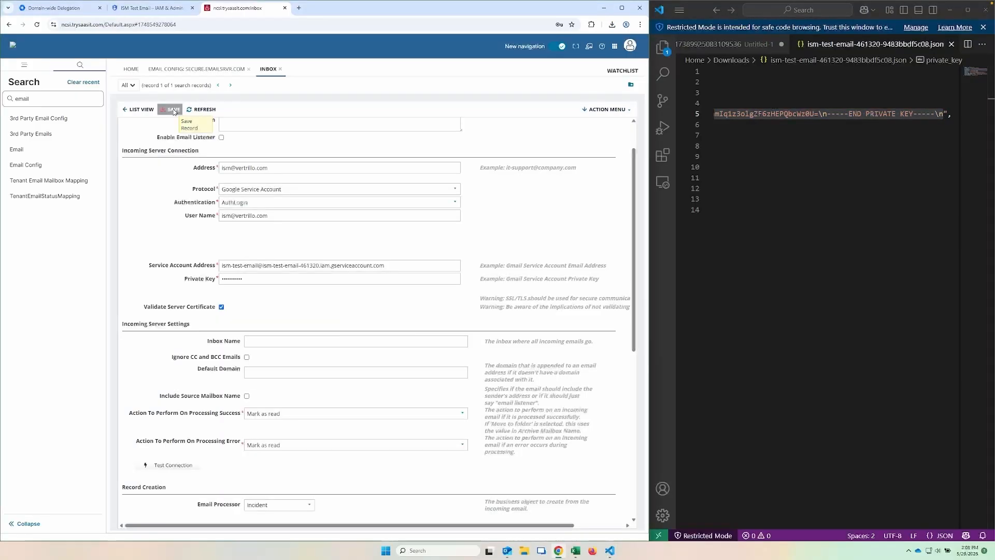
# Step: Test the connection of the Google Service Account inbox and highlight the message under Last Test Result
pyautogui.click(168, 465)
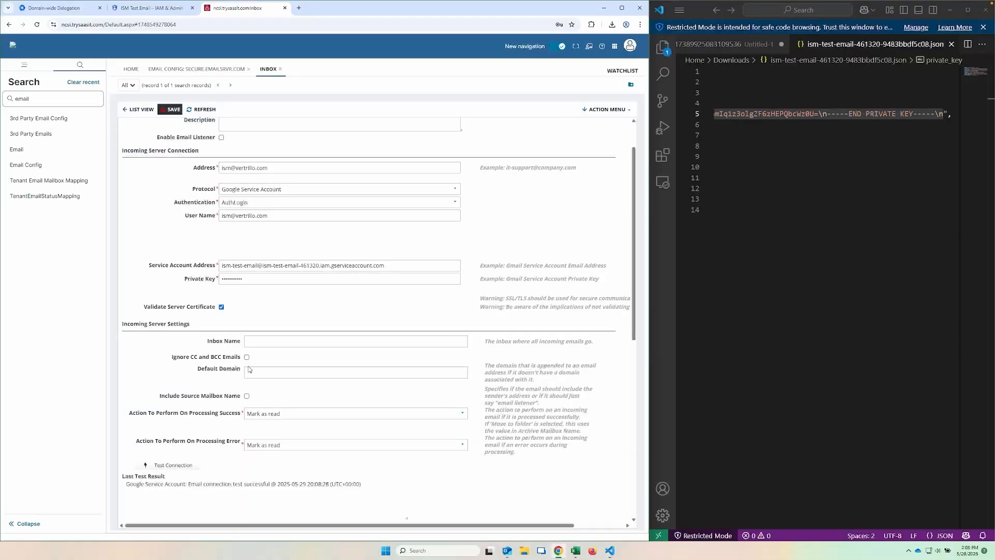
pyautogui.scroll(-1, 248, 394)
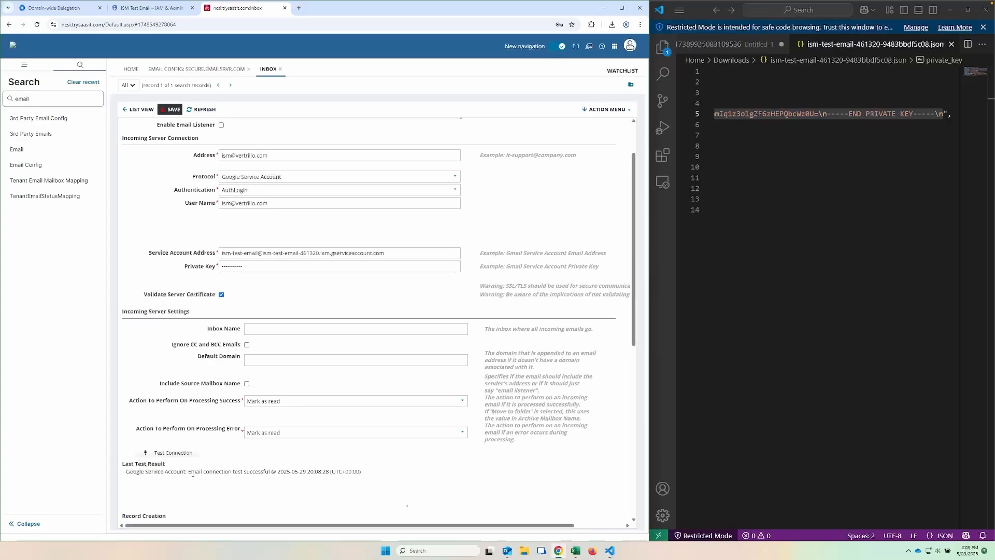
pyautogui.moveTo(189, 473); pyautogui.dragTo(363, 476)
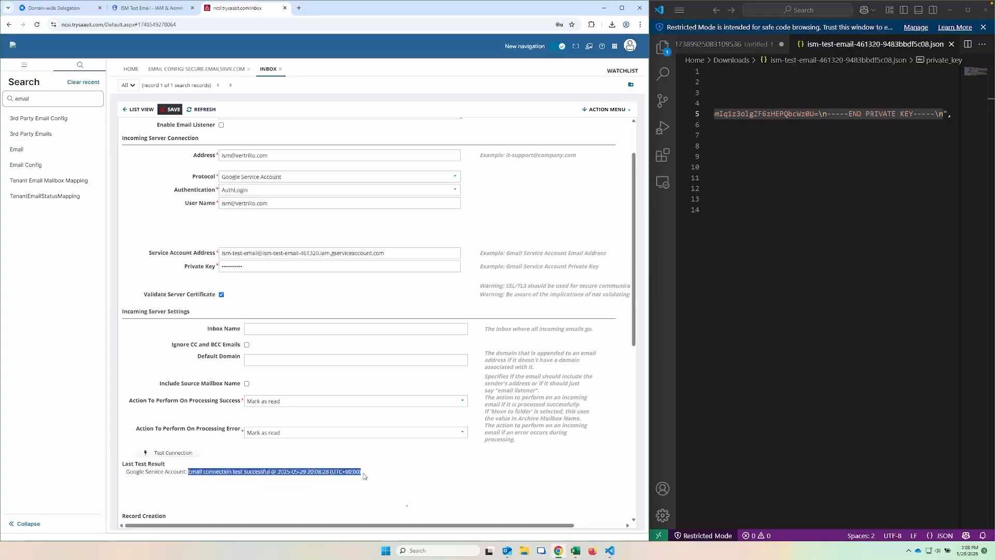
# Step: Enable the email listener for the Test Google Service account inbox and save the record
pyautogui.scroll(1, 363, 476)
pyautogui.scroll(1, 363, 476)
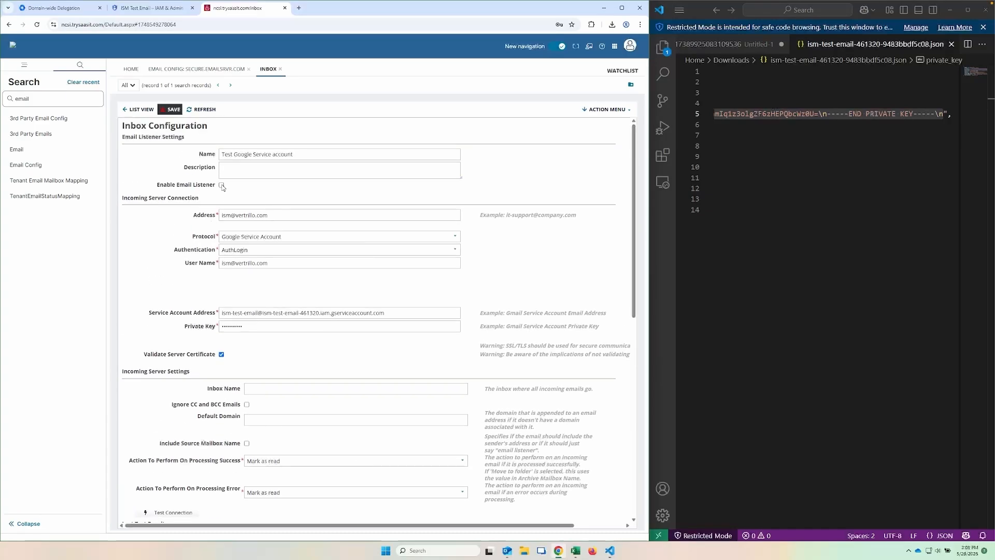
pyautogui.click(171, 110)
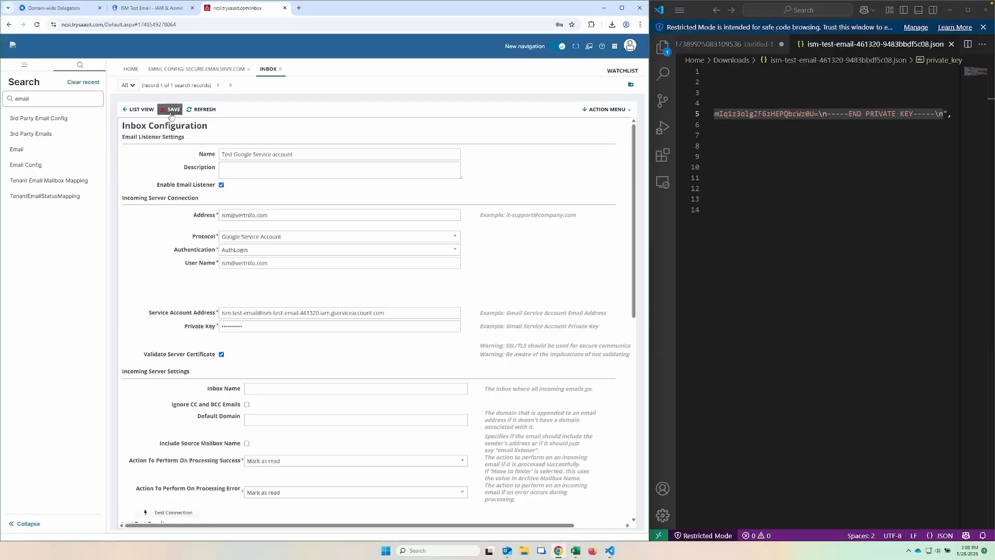